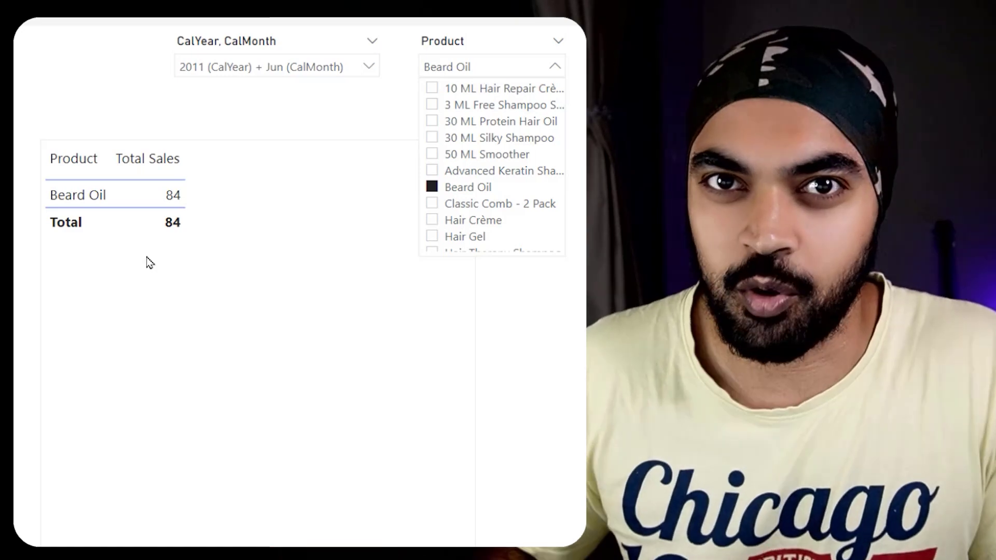
Change the Product slicer selection to Beard Oil.
{"action": "key", "text": "Escape"}
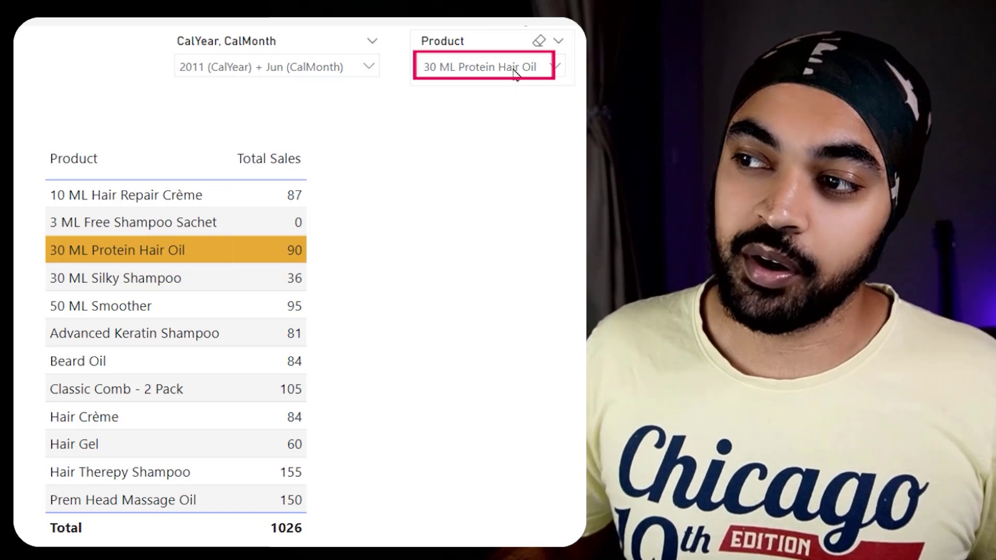
{"action": "left_click", "coordinate": [513, 74]}
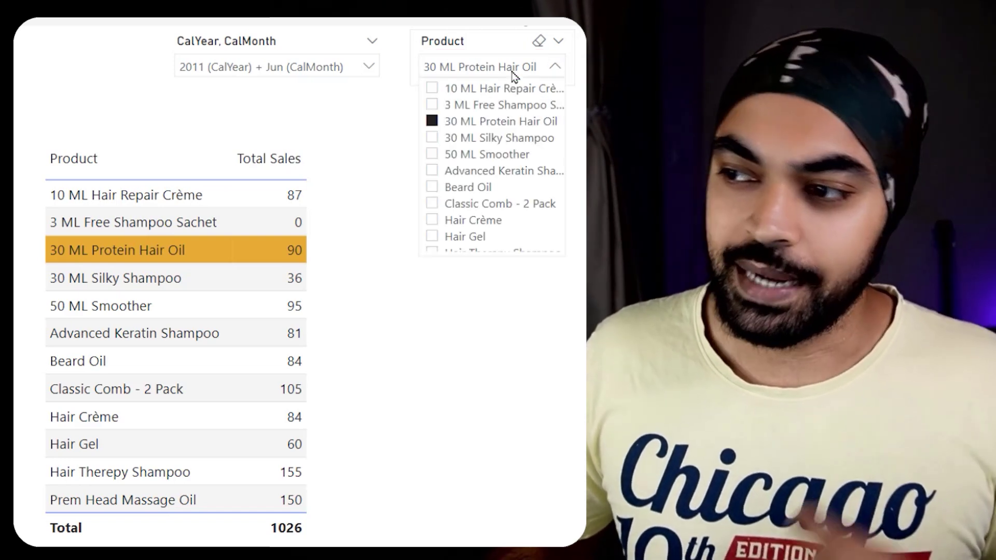
{"action": "left_click", "coordinate": [469, 188]}
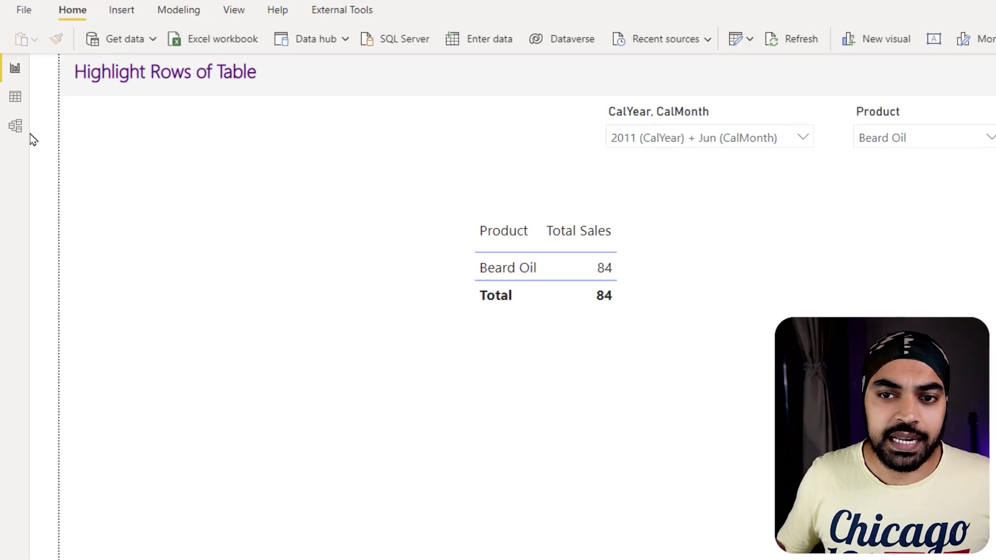
Examine how the Products and Calendar tables relate to Sales in the data model, marking each table and the Product column.
{"action": "left_click", "coordinate": [22, 134]}
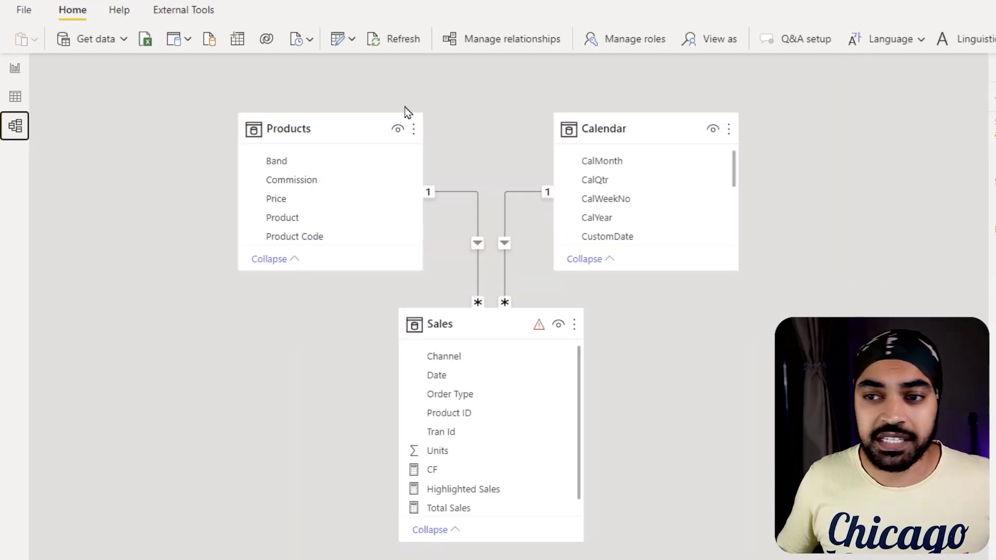
{"action": "key", "text": "ctrl+2"}
{"action": "left_click_drag", "start_coordinate": [313, 154], "coordinate": [353, 150]}
{"action": "left_click_drag", "start_coordinate": [670, 177], "coordinate": [711, 154]}
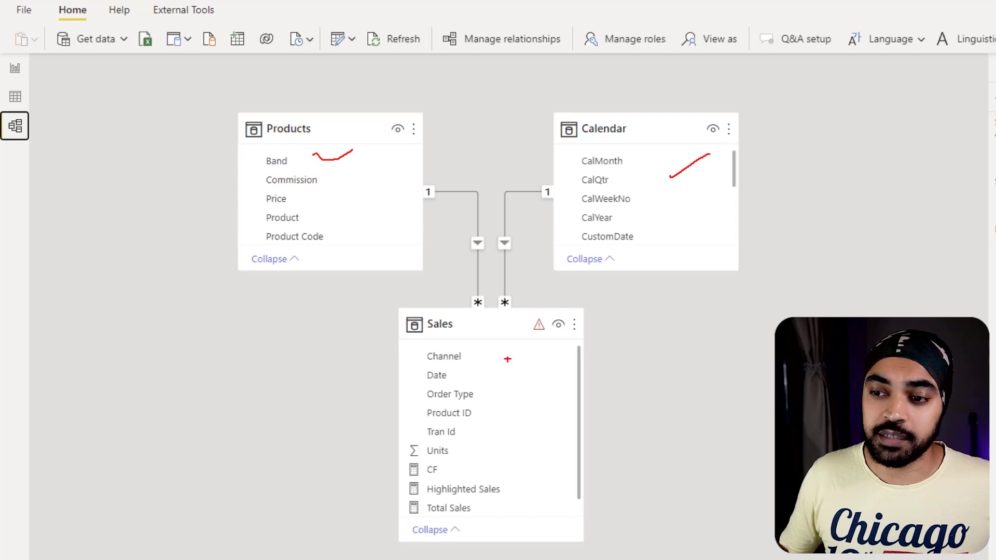
{"action": "left_click_drag", "start_coordinate": [508, 356], "coordinate": [575, 334]}
{"action": "left_click_drag", "start_coordinate": [240, 208], "coordinate": [322, 227]}
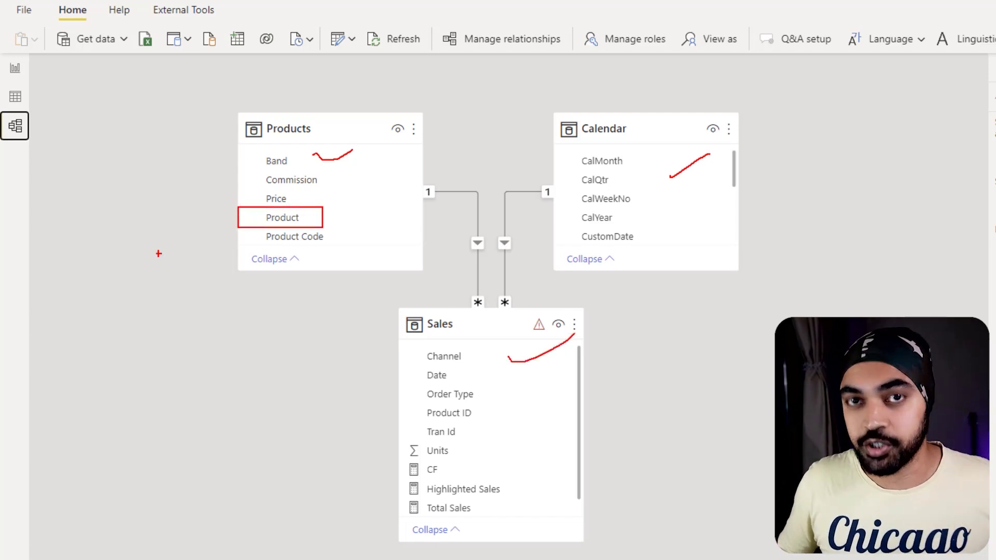
Sketch a slicer and a table that share the Product column beside the data model, with an arrow to Products, and return to the report.
{"action": "left_click_drag", "start_coordinate": [59, 216], "coordinate": [187, 239]}
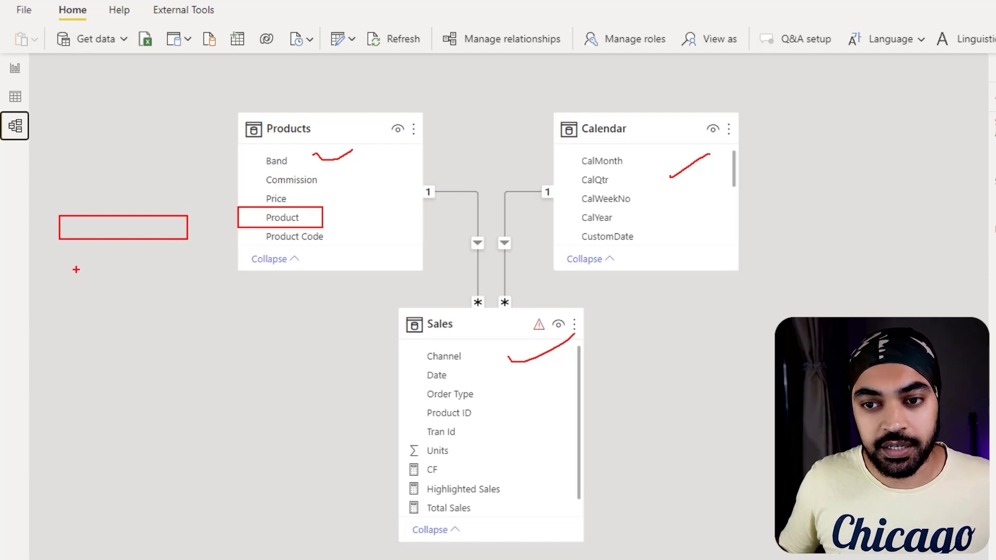
{"action": "mouse_move", "coordinate": [70, 262]}
{"action": "left_mouse_down"}
{"action": "mouse_move", "coordinate": [197, 363]}
{"action": "mouse_move", "coordinate": [209, 422]}
{"action": "left_mouse_up"}
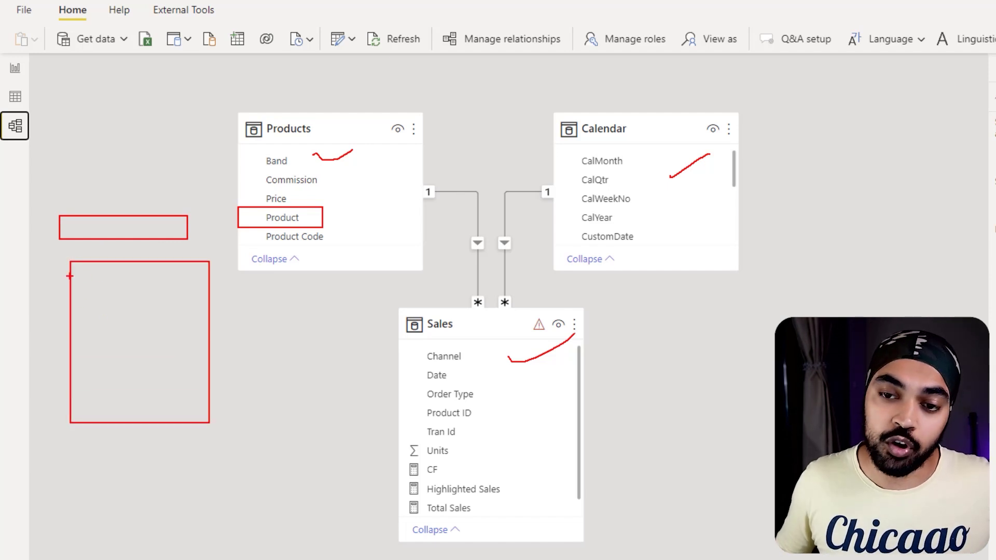
{"action": "left_click_drag", "start_coordinate": [74, 259], "coordinate": [141, 417]}
{"action": "left_click_drag", "start_coordinate": [98, 280], "coordinate": [100, 289]}
{"action": "left_click_drag", "start_coordinate": [76, 220], "coordinate": [78, 229]}
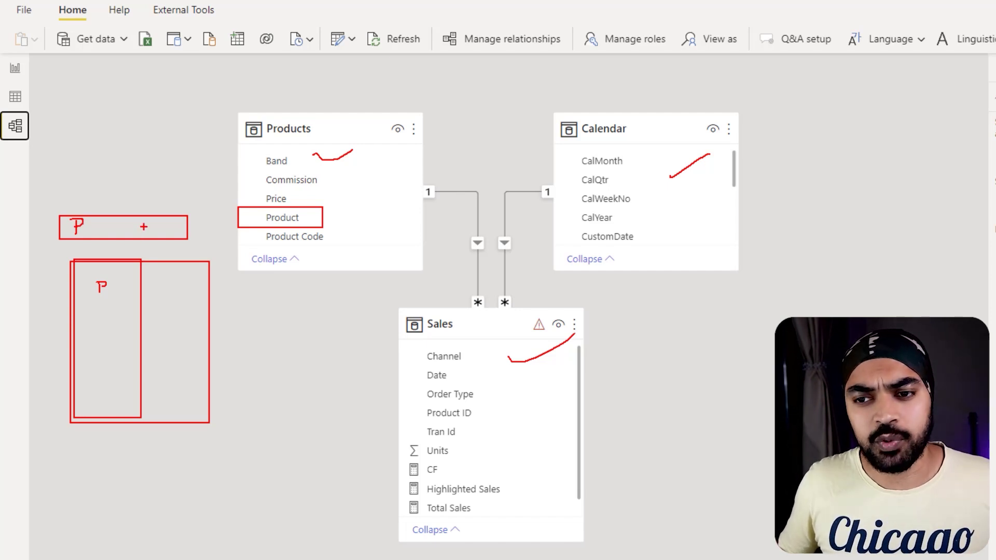
{"action": "left_click_drag", "start_coordinate": [144, 223], "coordinate": [162, 217]}
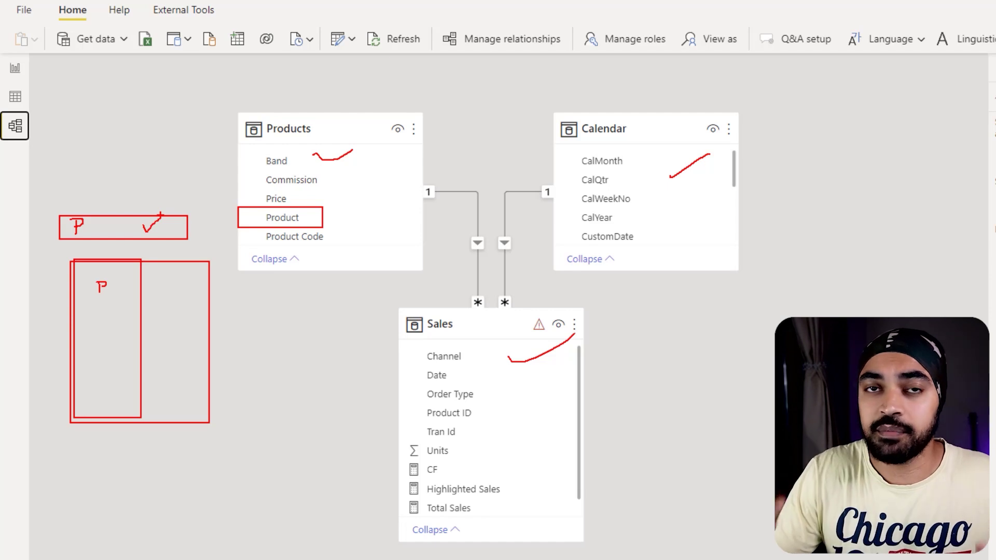
{"action": "mouse_move", "coordinate": [158, 214]}
{"action": "left_mouse_down"}
{"action": "mouse_move", "coordinate": [181, 186]}
{"action": "mouse_move", "coordinate": [246, 187]}
{"action": "mouse_move", "coordinate": [240, 195]}
{"action": "left_mouse_up"}
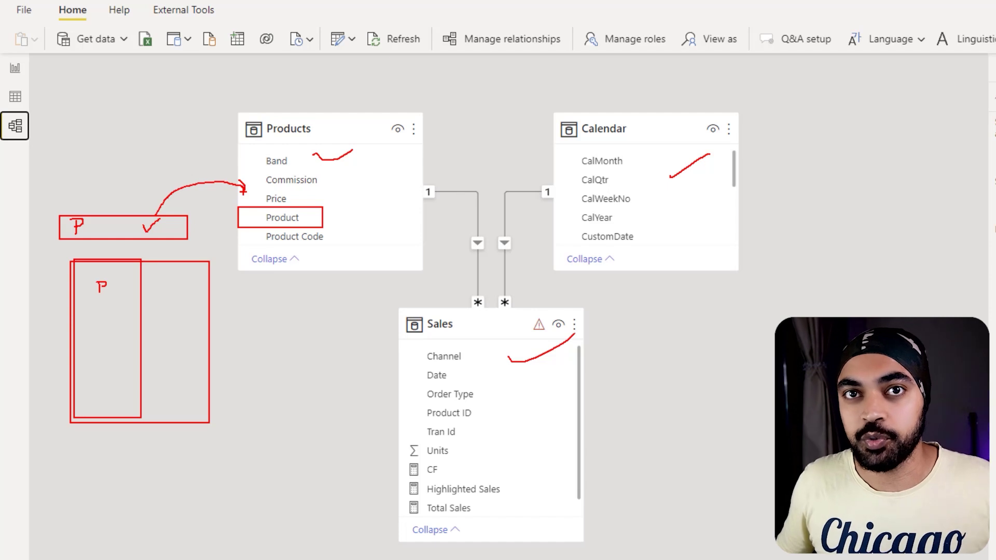
{"action": "left_click_drag", "start_coordinate": [93, 315], "coordinate": [140, 319]}
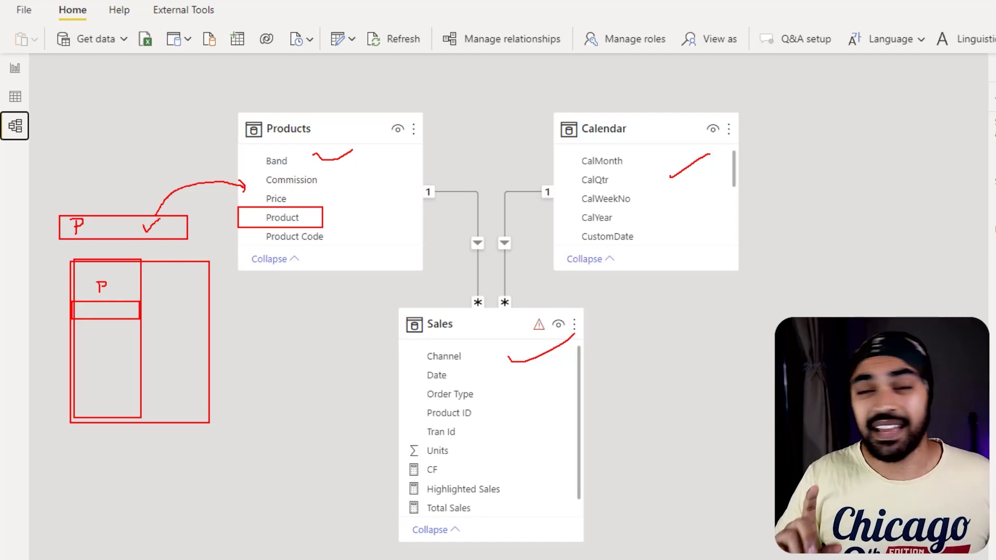
{"action": "key", "text": "Escape"}
{"action": "left_click", "coordinate": [15, 68]}
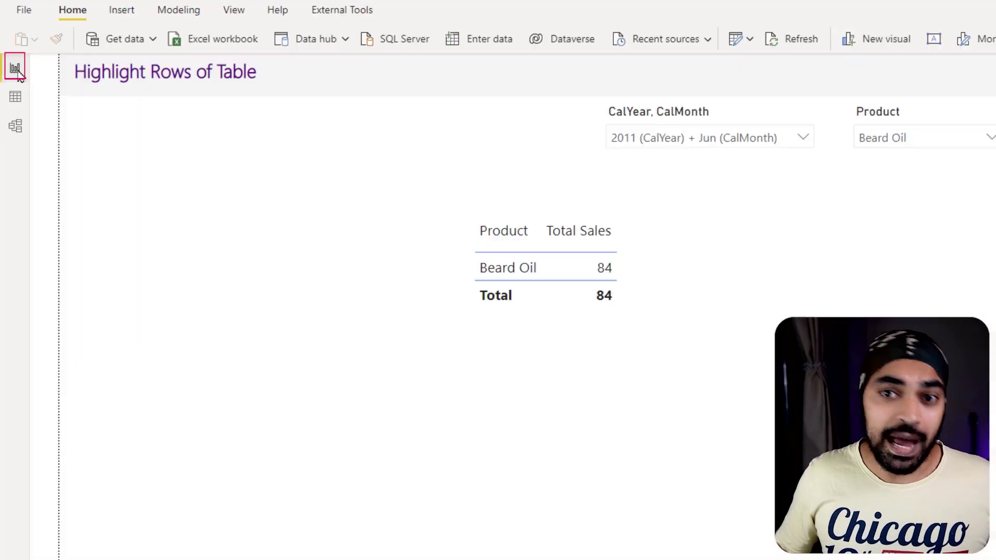
Edit the Product slicer's interactions so that its effect on the Product and Total Sales table is None.
{"action": "left_click_drag", "start_coordinate": [807, 151], "coordinate": [885, 132]}
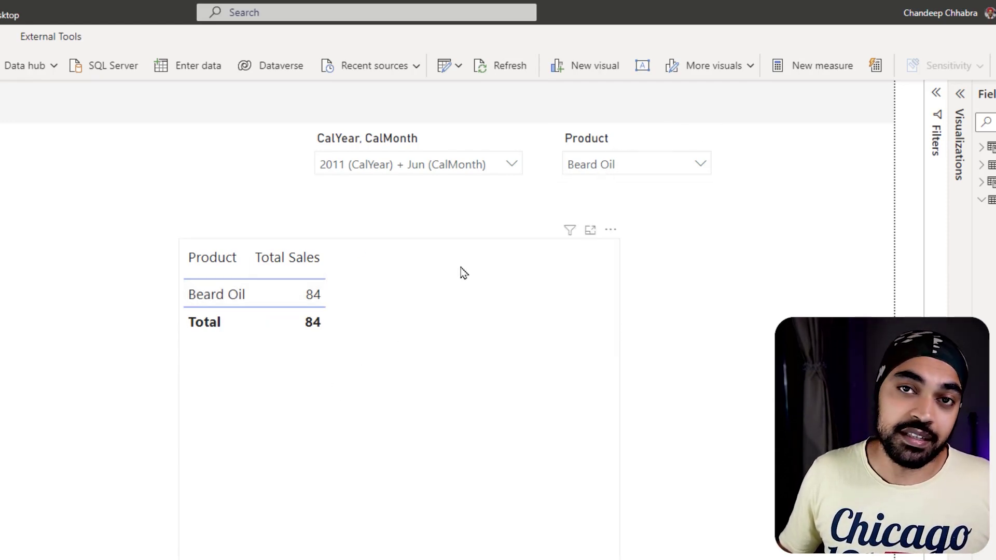
{"action": "left_click", "coordinate": [585, 152]}
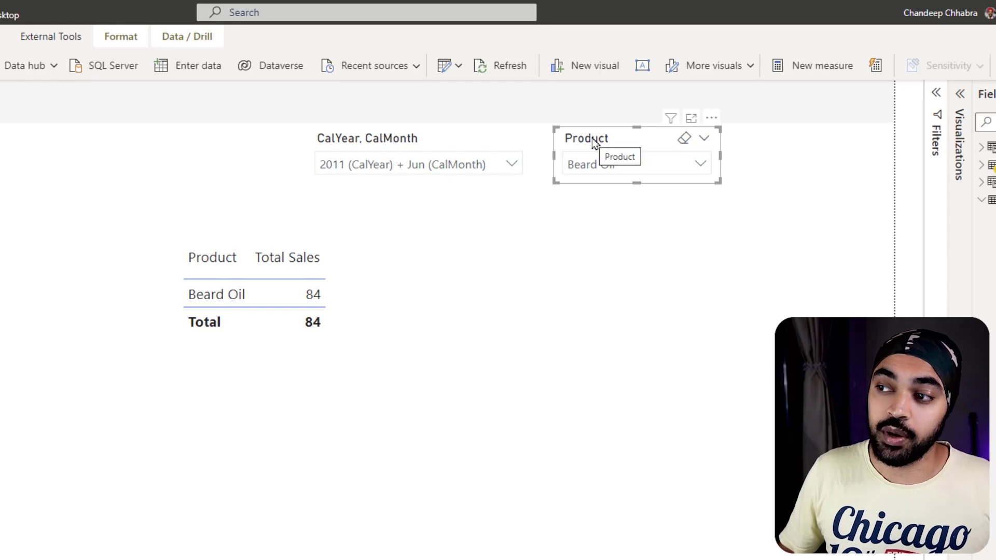
{"action": "left_click", "coordinate": [123, 39]}
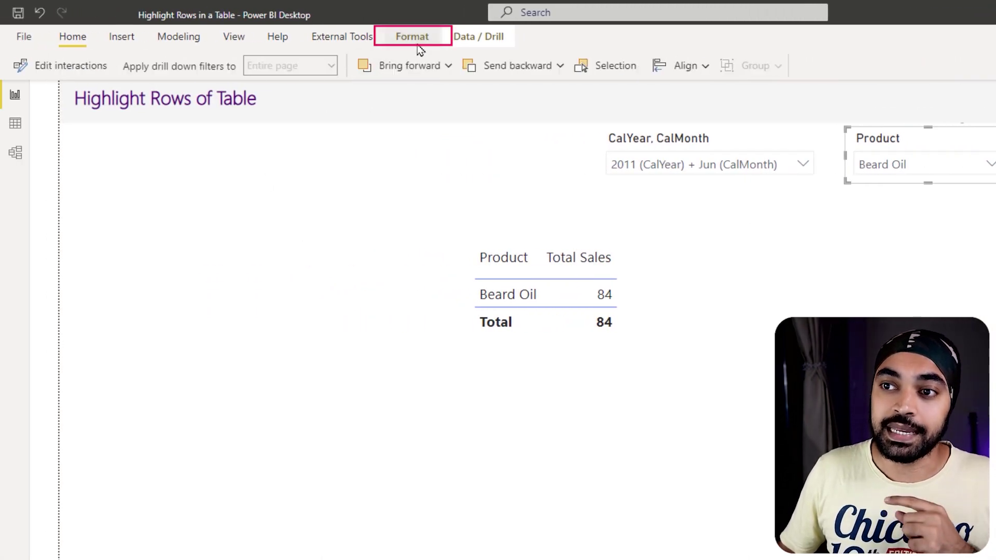
{"action": "left_click", "coordinate": [60, 65]}
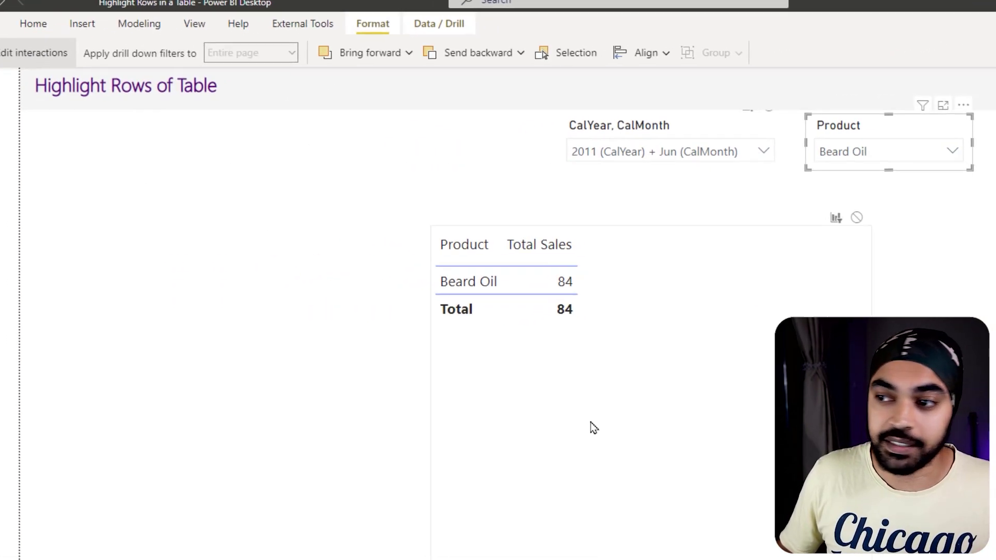
{"action": "left_click", "coordinate": [610, 138]}
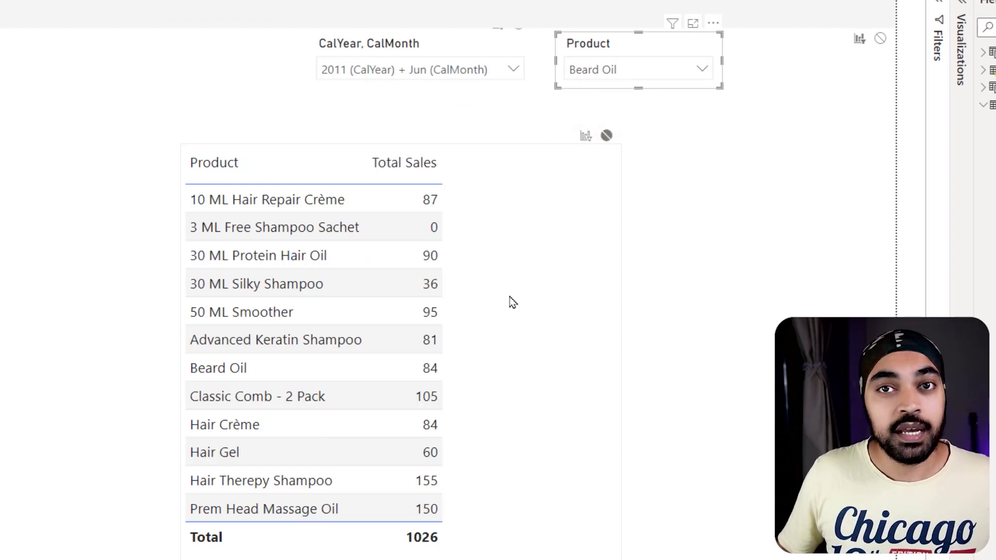
Examine how the slicer's Beard Oil selection relates to the table's Product column, marking the slicer, the column and the matching row.
{"action": "mouse_move", "coordinate": [547, 101]}
{"action": "left_mouse_down"}
{"action": "mouse_move", "coordinate": [492, 159]}
{"action": "mouse_move", "coordinate": [544, 99]}
{"action": "mouse_move", "coordinate": [551, 110]}
{"action": "left_mouse_up"}
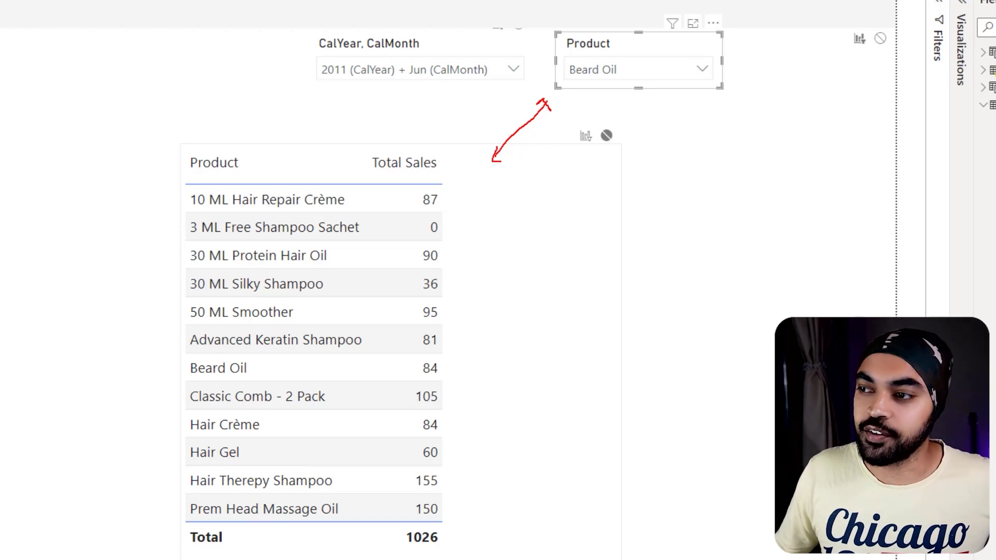
{"action": "mouse_move", "coordinate": [626, 62]}
{"action": "left_mouse_down"}
{"action": "mouse_move", "coordinate": [555, 68]}
{"action": "mouse_move", "coordinate": [626, 60]}
{"action": "left_mouse_up"}
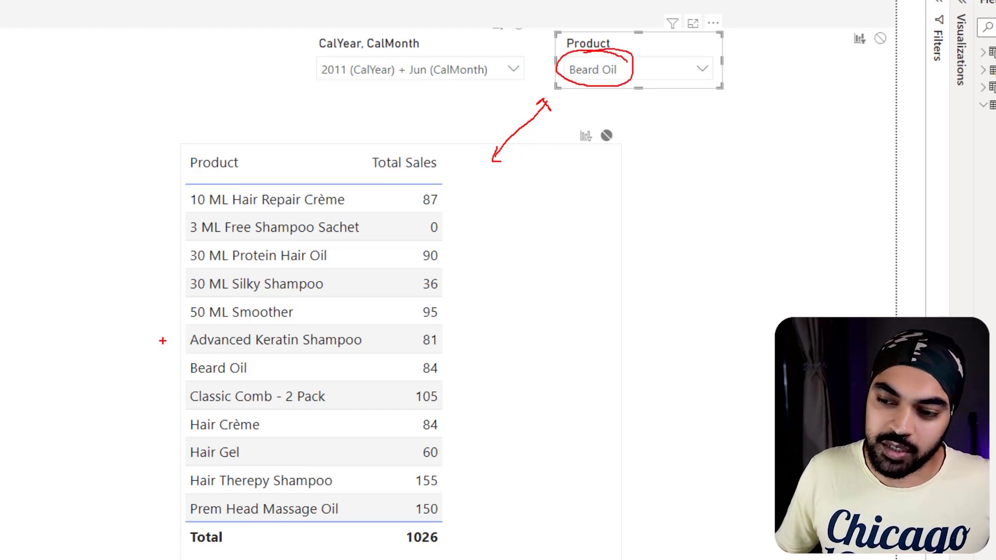
{"action": "mouse_move", "coordinate": [163, 342]}
{"action": "left_mouse_down"}
{"action": "mouse_move", "coordinate": [289, 393]}
{"action": "mouse_move", "coordinate": [464, 393]}
{"action": "left_mouse_up"}
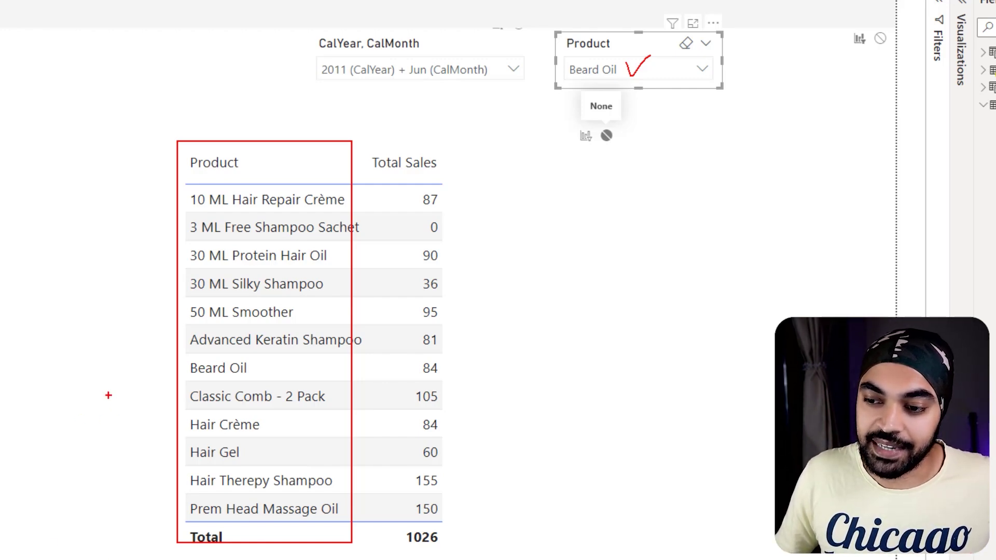
{"action": "left_click_drag", "start_coordinate": [97, 388], "coordinate": [136, 382]}
{"action": "mouse_move", "coordinate": [118, 370]}
{"action": "left_mouse_down"}
{"action": "mouse_move", "coordinate": [139, 371]}
{"action": "mouse_move", "coordinate": [130, 394]}
{"action": "left_mouse_up"}
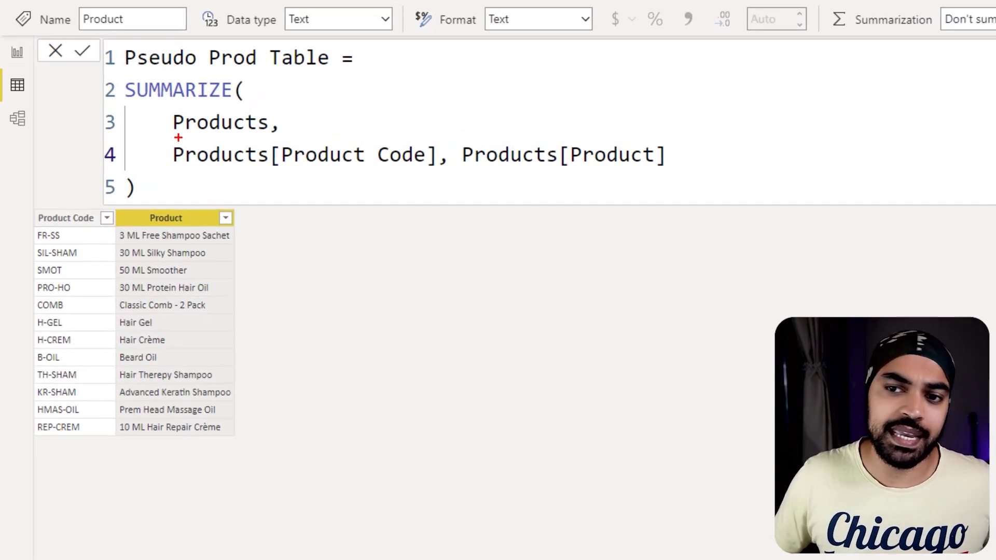
Examine the Pseudo Prod Table formula, marking its name, the Products argument and the Product Code and Product columns in SUMMARIZE.
{"action": "left_click_drag", "start_coordinate": [178, 137], "coordinate": [258, 137]}
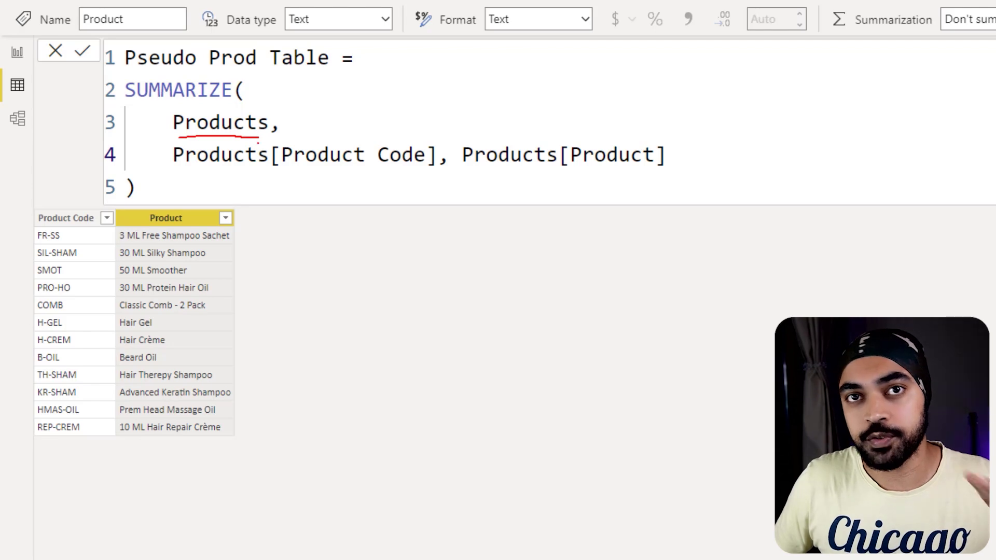
{"action": "left_click_drag", "start_coordinate": [190, 184], "coordinate": [355, 180]}
{"action": "left_click_drag", "start_coordinate": [506, 183], "coordinate": [621, 180]}
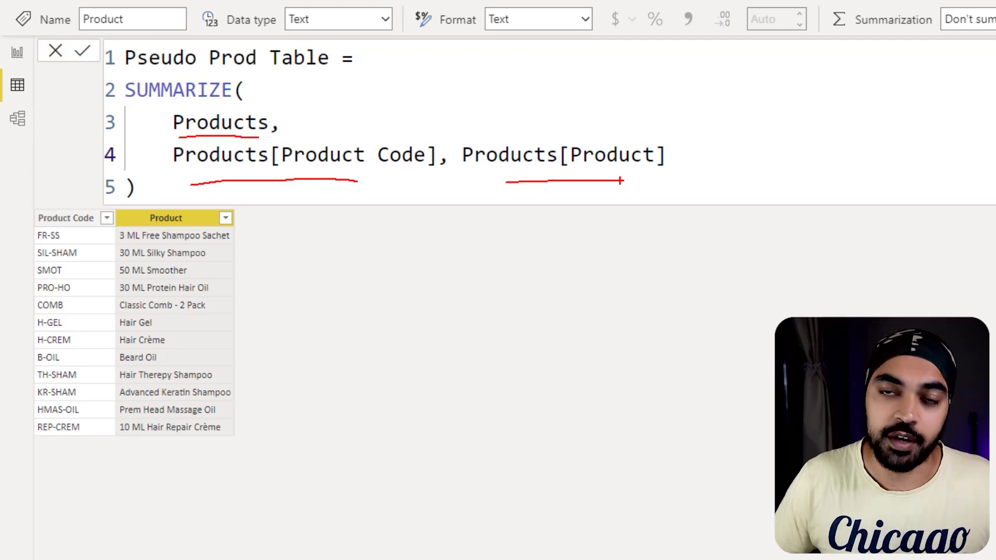
{"action": "key", "text": "Escape"}
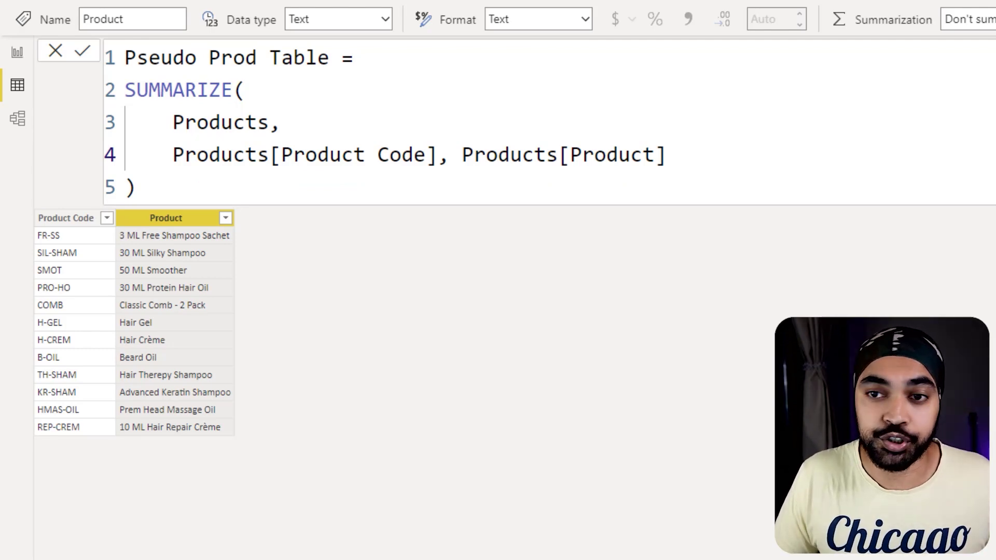
{"action": "left_click_drag", "start_coordinate": [121, 43], "coordinate": [336, 78]}
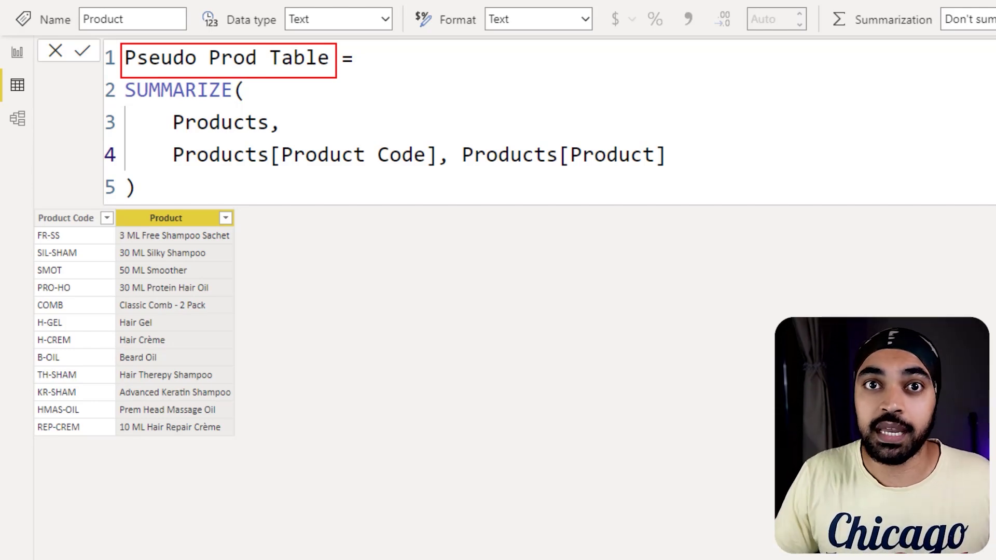
{"action": "key", "text": "Escape"}
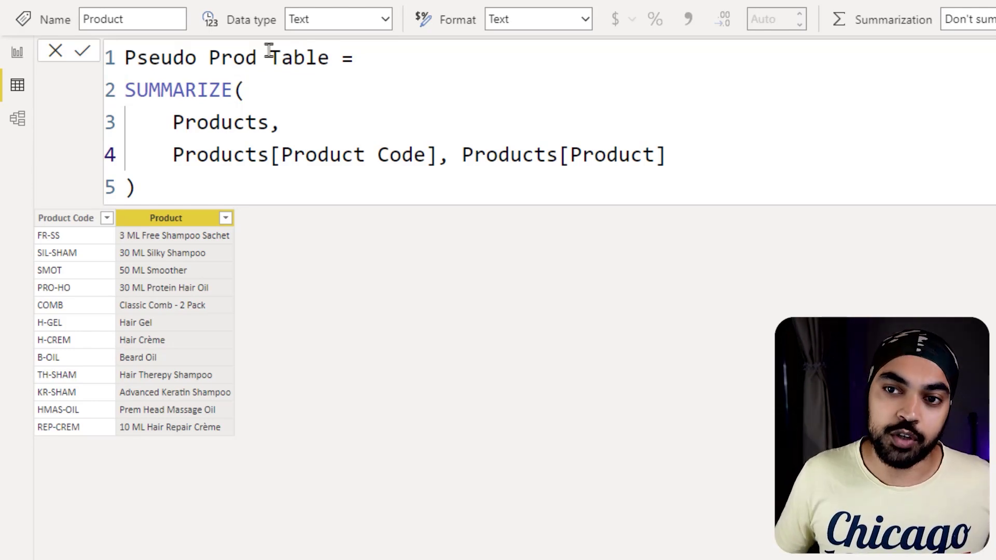
Inspect the Pseudo Prod Table and its relationships in the data model, and return to the report.
{"action": "left_click", "coordinate": [18, 120]}
{"action": "left_click_drag", "start_coordinate": [760, 89], "coordinate": [961, 319]}
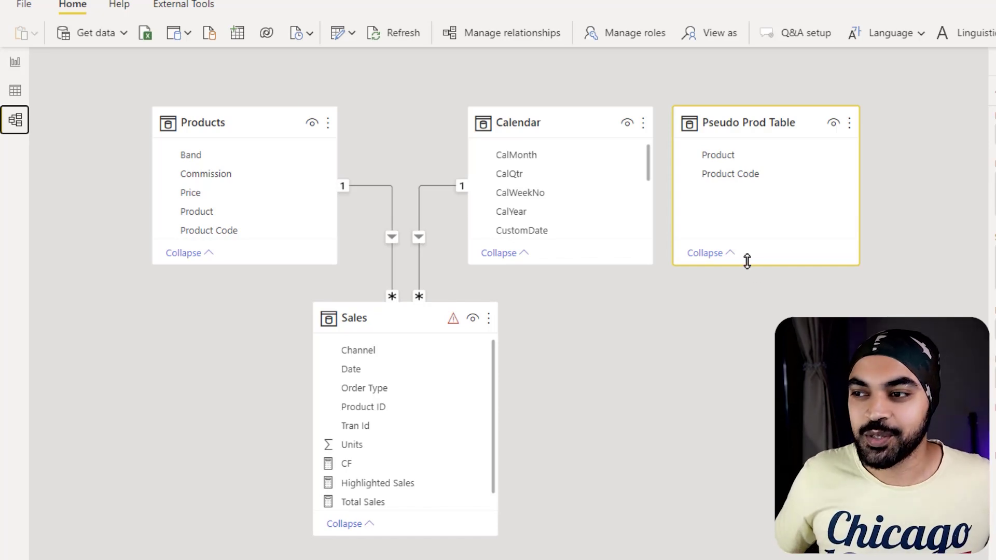
{"action": "left_click", "coordinate": [15, 62]}
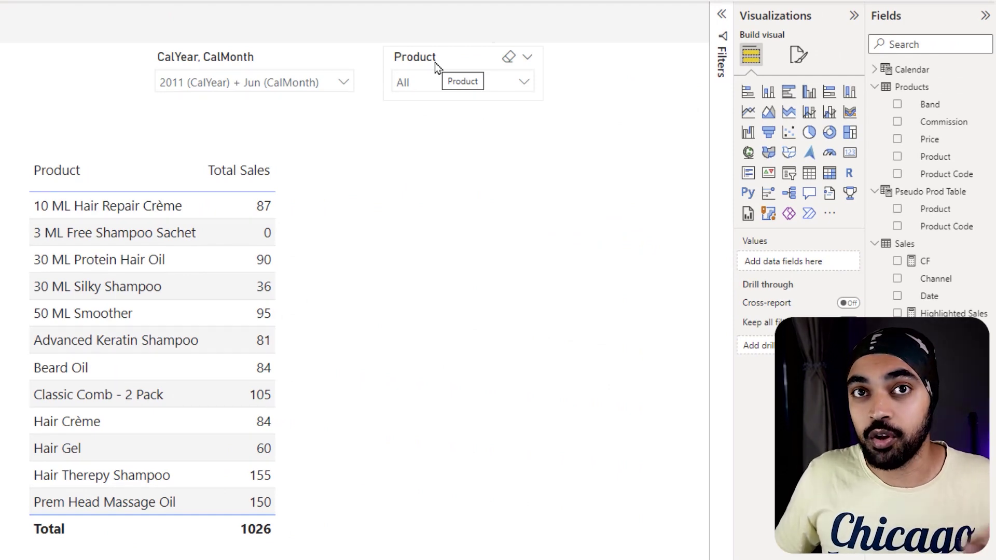
Replace the Product slicer's field with the Product column from Pseudo Prod Table.
{"action": "left_click", "coordinate": [438, 62]}
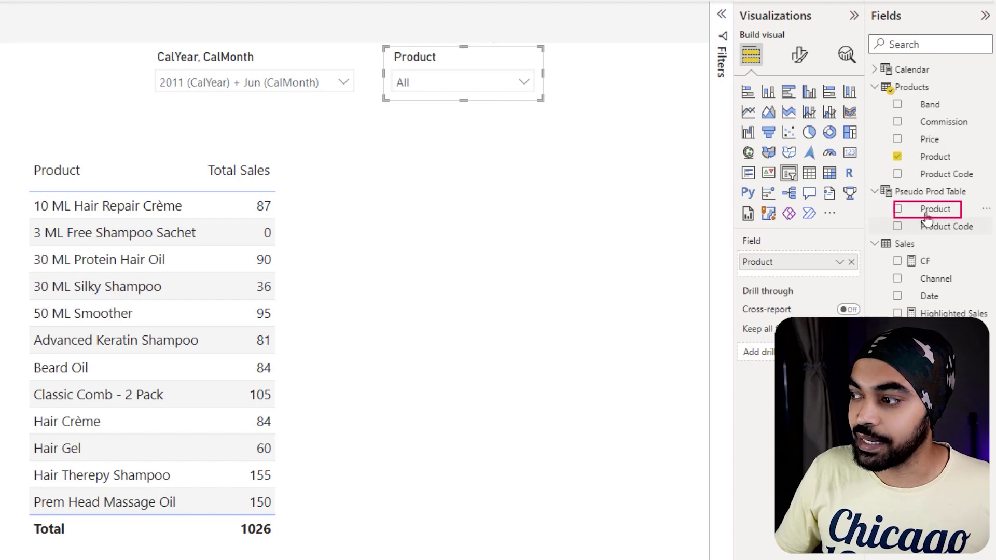
{"action": "left_click_drag", "start_coordinate": [928, 210], "coordinate": [822, 271]}
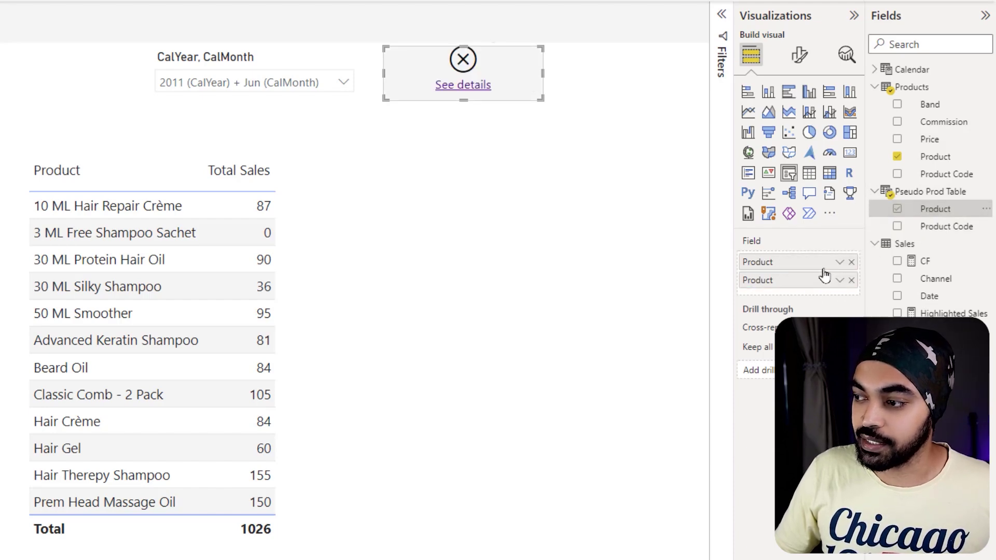
{"action": "left_click", "coordinate": [850, 262]}
Trace the slicer's field to Pseudo Prod Table with on-screen marks, and select 30 ML Silky Shampoo in the Product slicer.
{"action": "mouse_move", "coordinate": [386, 40]}
{"action": "left_mouse_down"}
{"action": "mouse_move", "coordinate": [413, 74]}
{"action": "mouse_move", "coordinate": [483, 121]}
{"action": "left_mouse_up"}
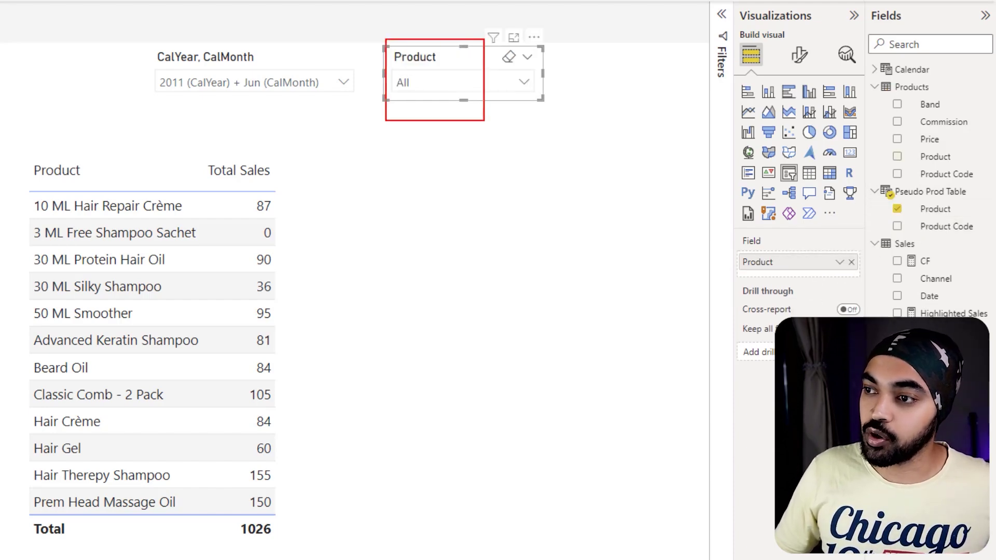
{"action": "mouse_move", "coordinate": [454, 87]}
{"action": "left_mouse_down"}
{"action": "mouse_move", "coordinate": [534, 156]}
{"action": "mouse_move", "coordinate": [726, 256]}
{"action": "mouse_move", "coordinate": [718, 266]}
{"action": "mouse_move", "coordinate": [881, 208]}
{"action": "mouse_move", "coordinate": [879, 219]}
{"action": "left_mouse_up"}
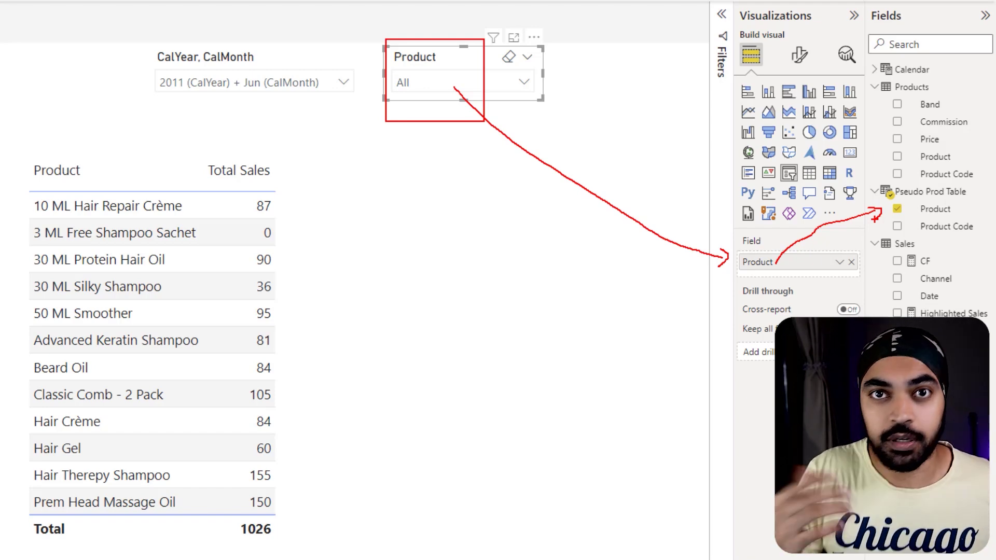
{"action": "key", "text": "Escape"}
{"action": "left_click", "coordinate": [457, 82]}
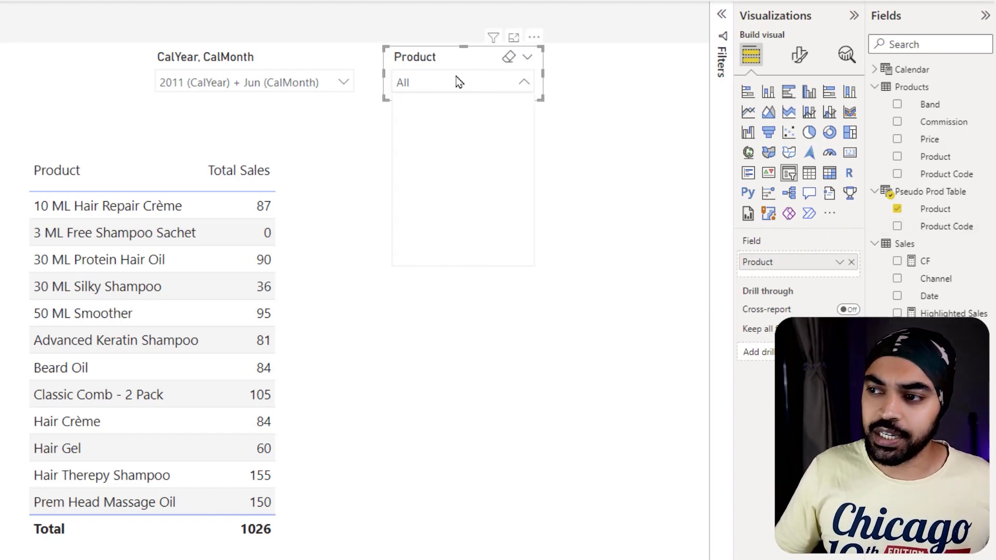
{"action": "left_click", "coordinate": [456, 151]}
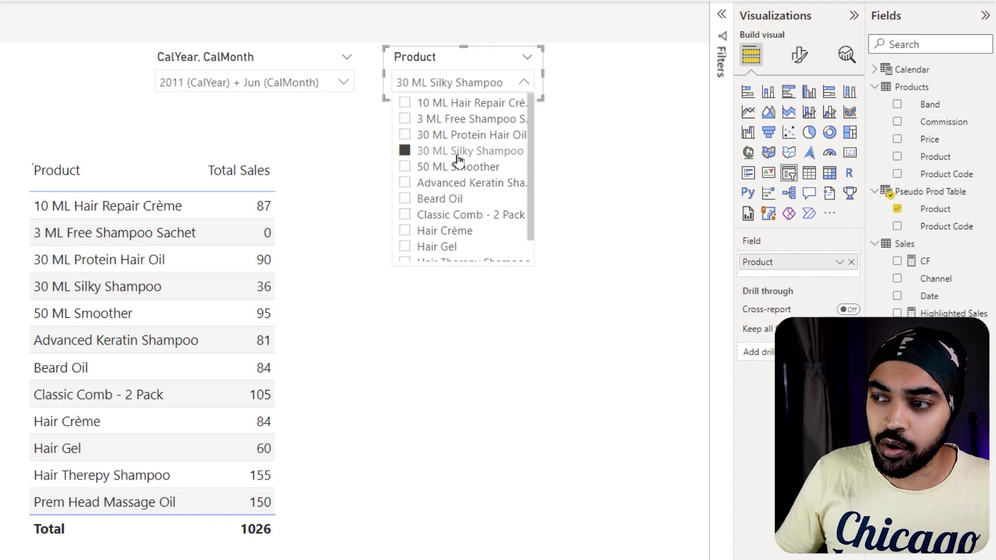
Test the Product slicer on the table with Advanced Keratin Shampoo, Beard Oil and Hair Crème, and return to 30 ML Silky Shampoo.
{"action": "left_click", "coordinate": [449, 184]}
{"action": "left_click", "coordinate": [439, 199]}
{"action": "left_click", "coordinate": [440, 230]}
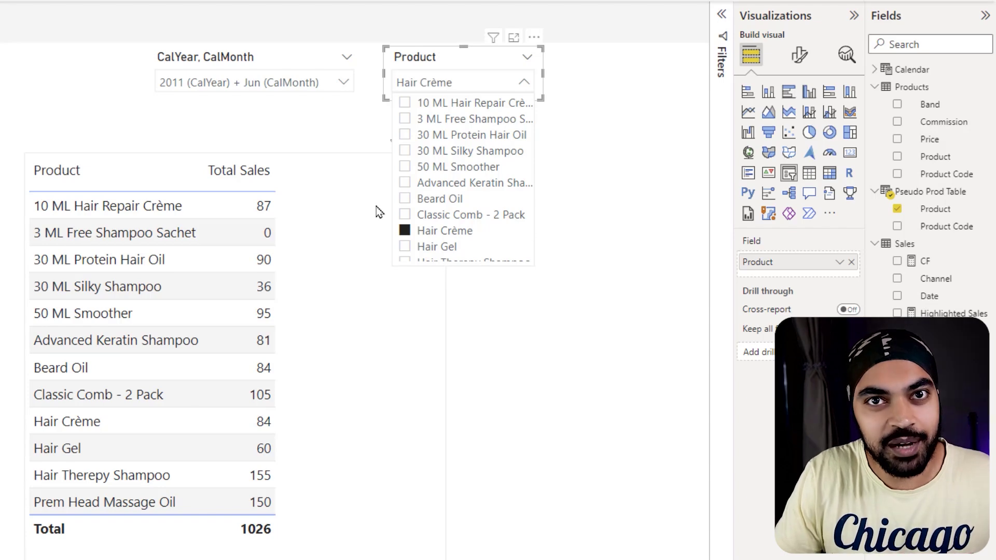
{"action": "left_click", "coordinate": [446, 152]}
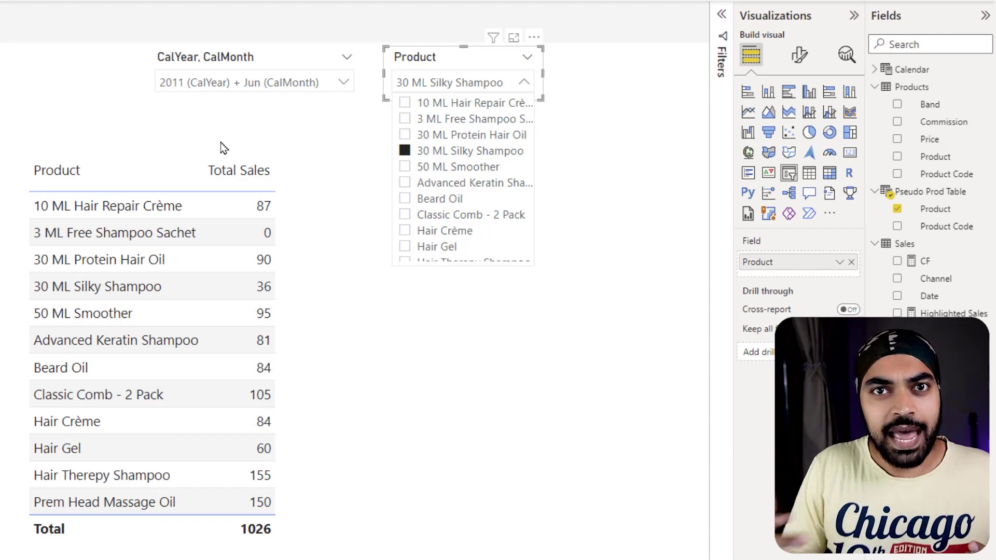
{"action": "left_click", "coordinate": [383, 106]}
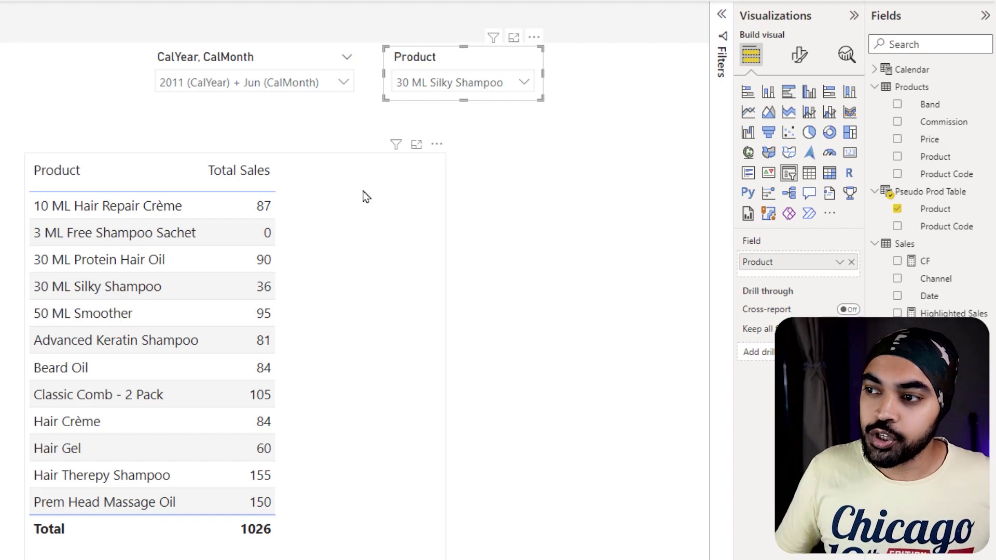
Mark the slicer's selected product on screen and trace it to the 30 ML Silky Shampoo row in the table.
{"action": "mouse_move", "coordinate": [389, 62]}
{"action": "left_mouse_down"}
{"action": "mouse_move", "coordinate": [465, 104]}
{"action": "mouse_move", "coordinate": [511, 108]}
{"action": "left_mouse_up"}
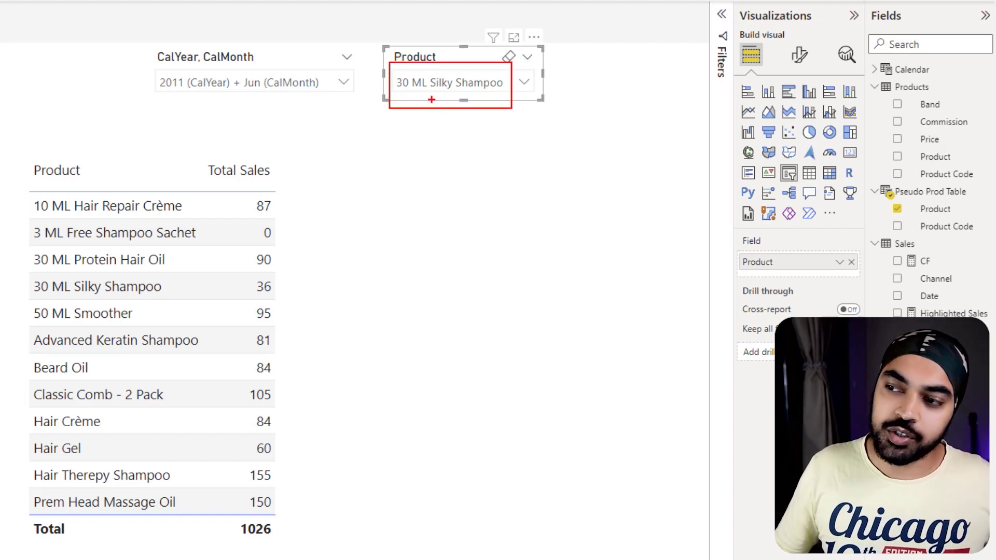
{"action": "mouse_move", "coordinate": [431, 100]}
{"action": "left_mouse_down"}
{"action": "mouse_move", "coordinate": [372, 124]}
{"action": "mouse_move", "coordinate": [320, 170]}
{"action": "left_mouse_up"}
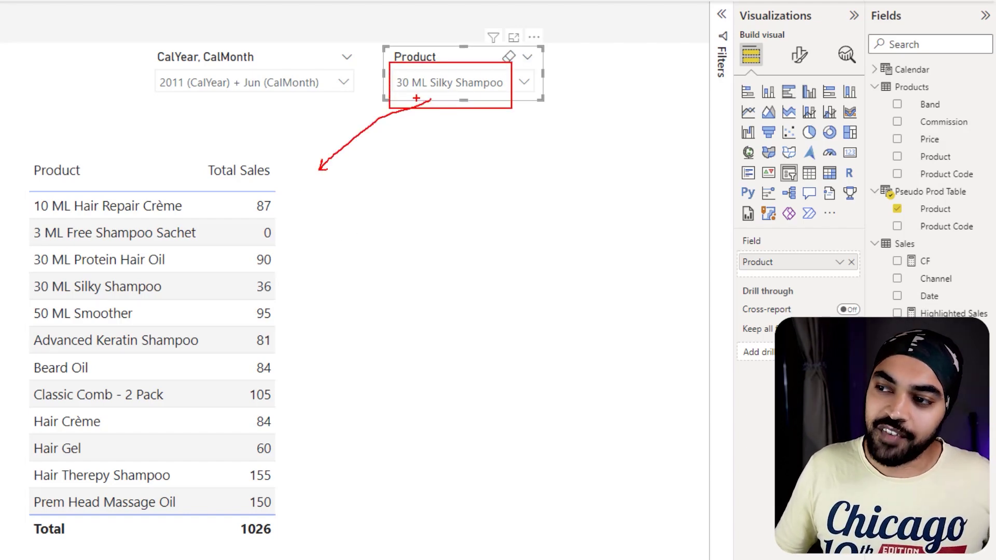
{"action": "mouse_move", "coordinate": [407, 95]}
{"action": "left_mouse_down"}
{"action": "mouse_move", "coordinate": [473, 96]}
{"action": "mouse_move", "coordinate": [415, 99]}
{"action": "left_mouse_up"}
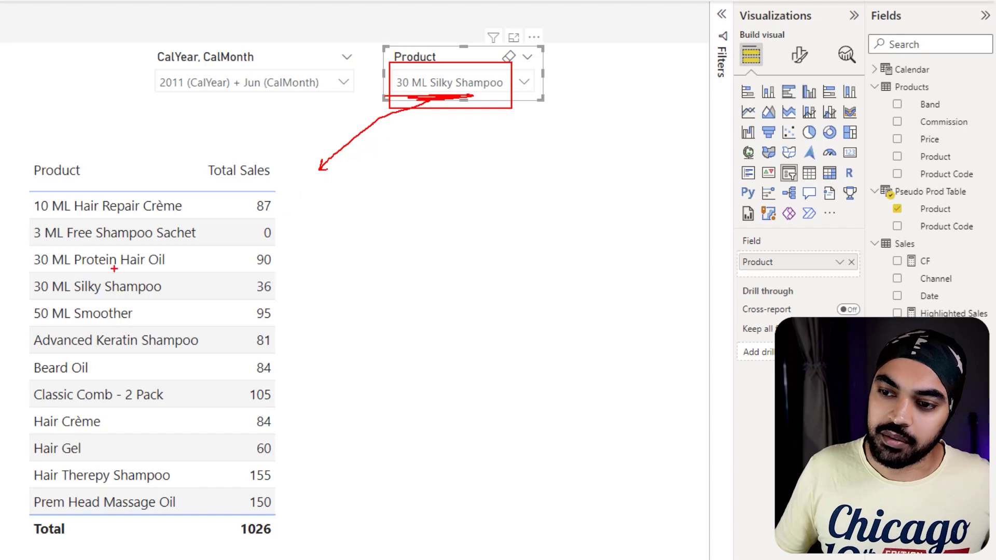
{"action": "left_click_drag", "start_coordinate": [19, 271], "coordinate": [387, 304]}
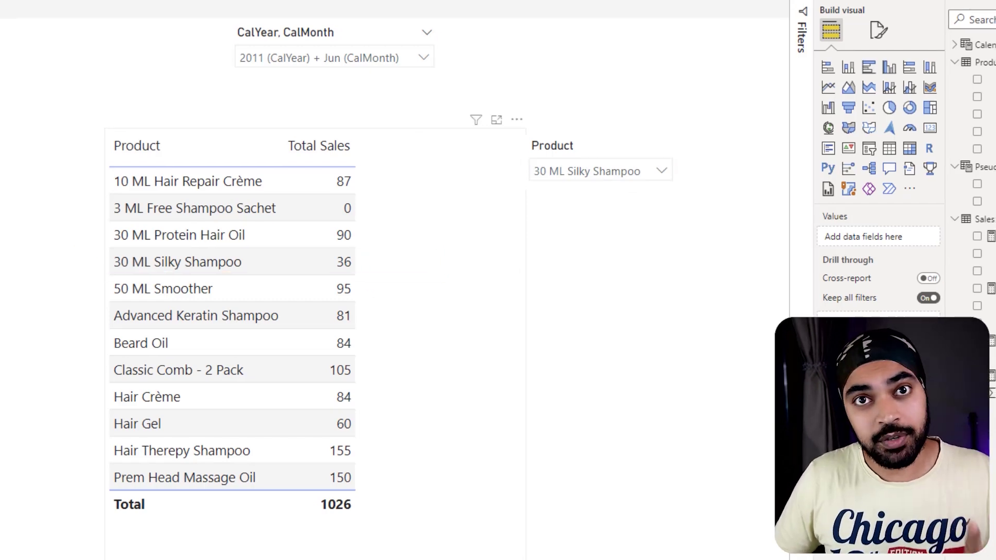
Examine the Highlighted Sales measure, sketching how TREATAS passes the slicer's Product Code from Pseudo Prod Table to Products, and clear the marks.
{"action": "left_click", "coordinate": [946, 270]}
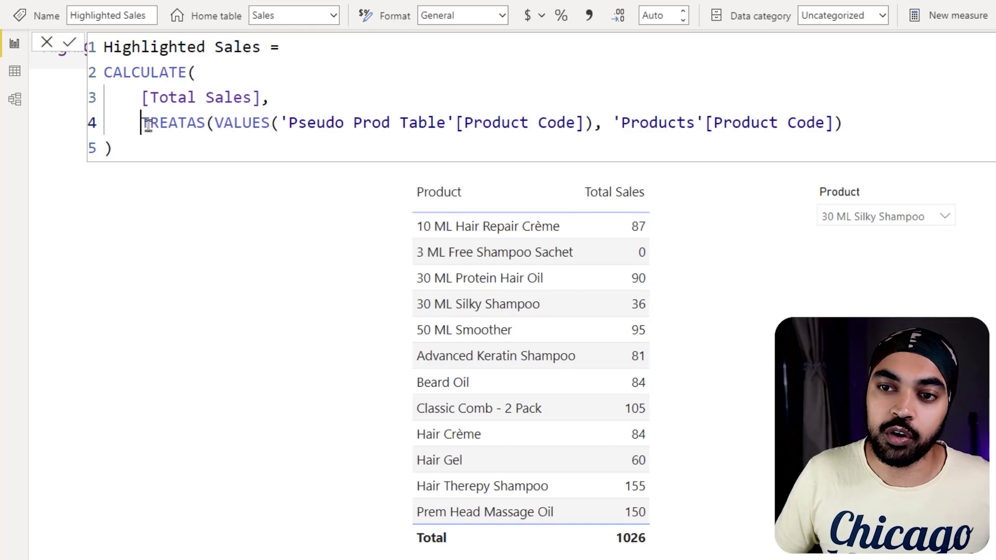
{"action": "left_click_drag", "start_coordinate": [141, 123], "coordinate": [202, 123]}
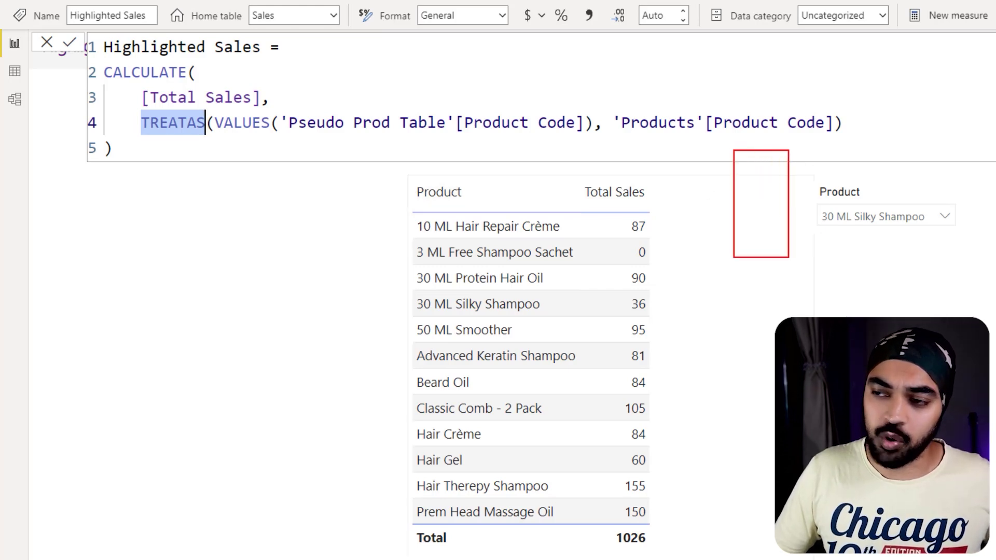
{"action": "left_click_drag", "start_coordinate": [294, 147], "coordinate": [334, 258]}
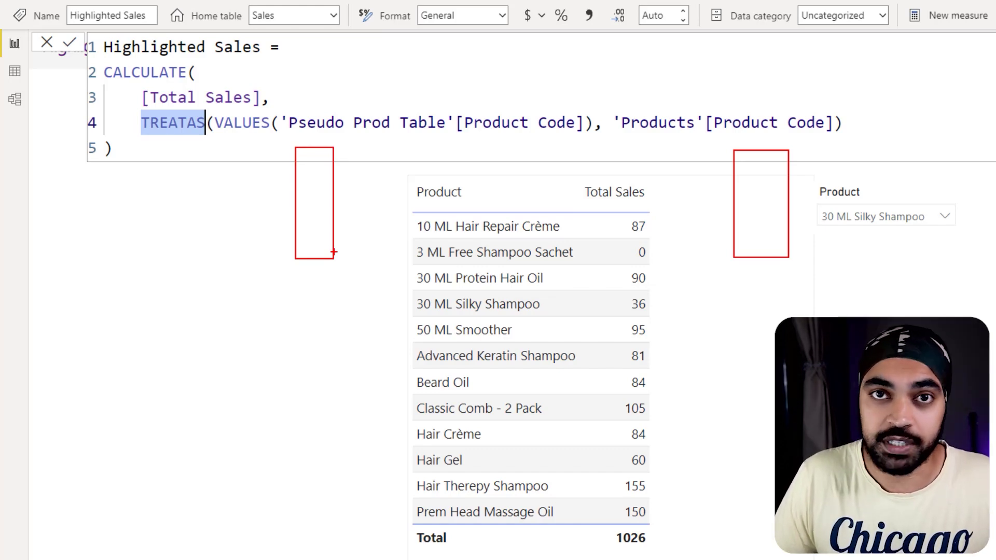
{"action": "mouse_move", "coordinate": [929, 207]}
{"action": "left_mouse_down"}
{"action": "mouse_move", "coordinate": [857, 195]}
{"action": "mouse_move", "coordinate": [831, 201]}
{"action": "mouse_move", "coordinate": [833, 230]}
{"action": "mouse_move", "coordinate": [932, 226]}
{"action": "left_mouse_up"}
{"action": "mouse_move", "coordinate": [878, 247]}
{"action": "left_mouse_down"}
{"action": "mouse_move", "coordinate": [399, 215]}
{"action": "mouse_move", "coordinate": [345, 196]}
{"action": "mouse_move", "coordinate": [334, 205]}
{"action": "mouse_move", "coordinate": [346, 213]}
{"action": "left_mouse_up"}
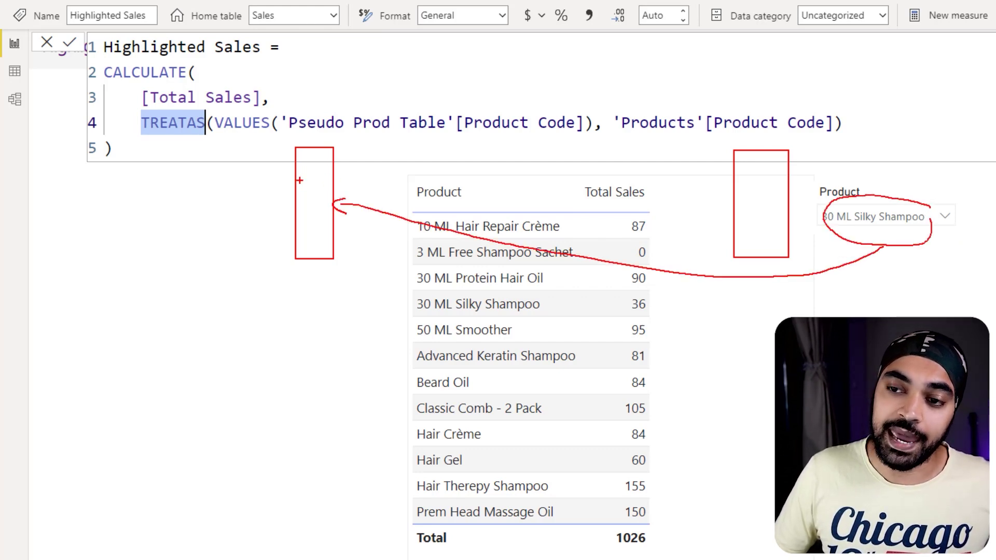
{"action": "left_click_drag", "start_coordinate": [299, 180], "coordinate": [343, 193]}
{"action": "mouse_move", "coordinate": [336, 187]}
{"action": "left_mouse_down"}
{"action": "mouse_move", "coordinate": [561, 156]}
{"action": "mouse_move", "coordinate": [715, 171]}
{"action": "mouse_move", "coordinate": [726, 190]}
{"action": "mouse_move", "coordinate": [776, 168]}
{"action": "mouse_move", "coordinate": [738, 176]}
{"action": "left_mouse_up"}
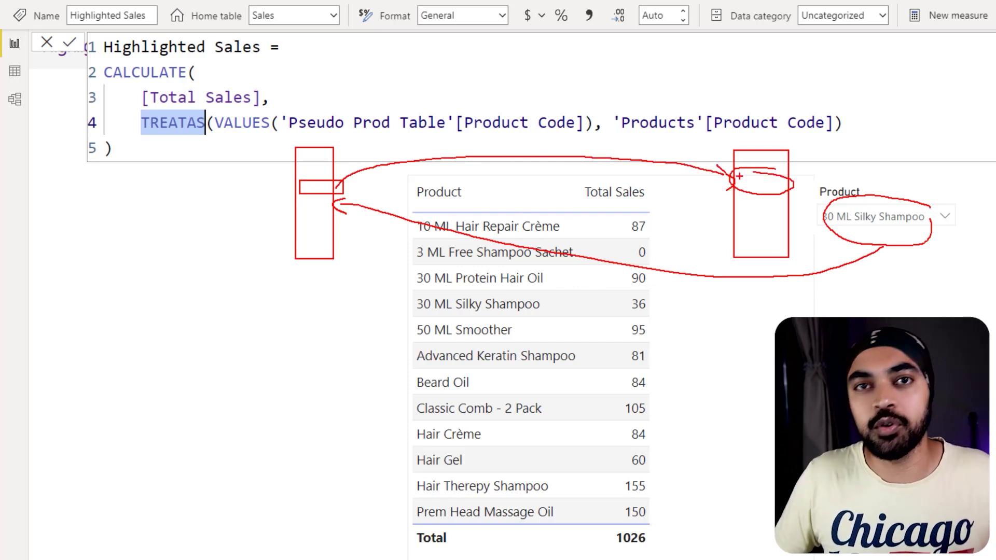
{"action": "left_click_drag", "start_coordinate": [255, 76], "coordinate": [298, 59]}
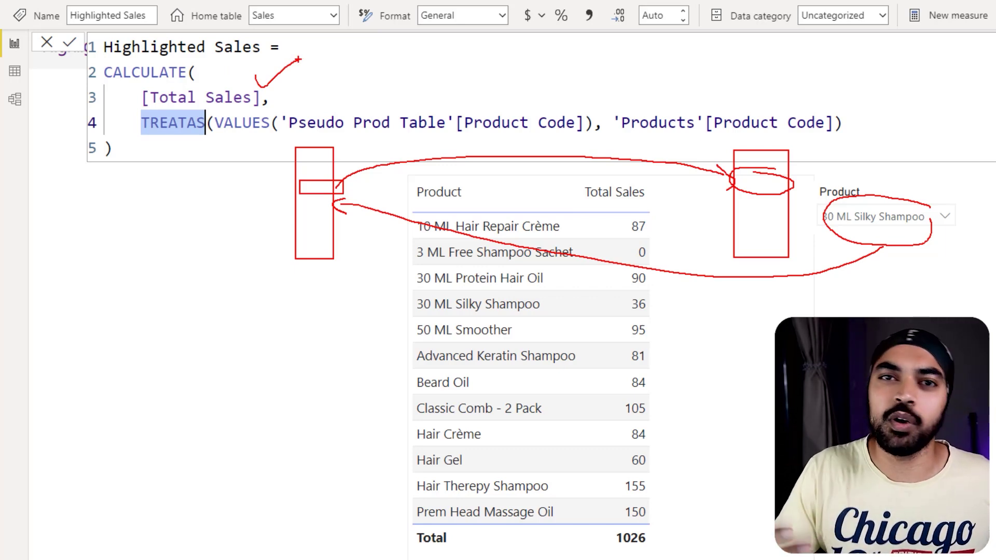
{"action": "key", "text": "Escape"}
{"action": "key", "text": "Escape"}
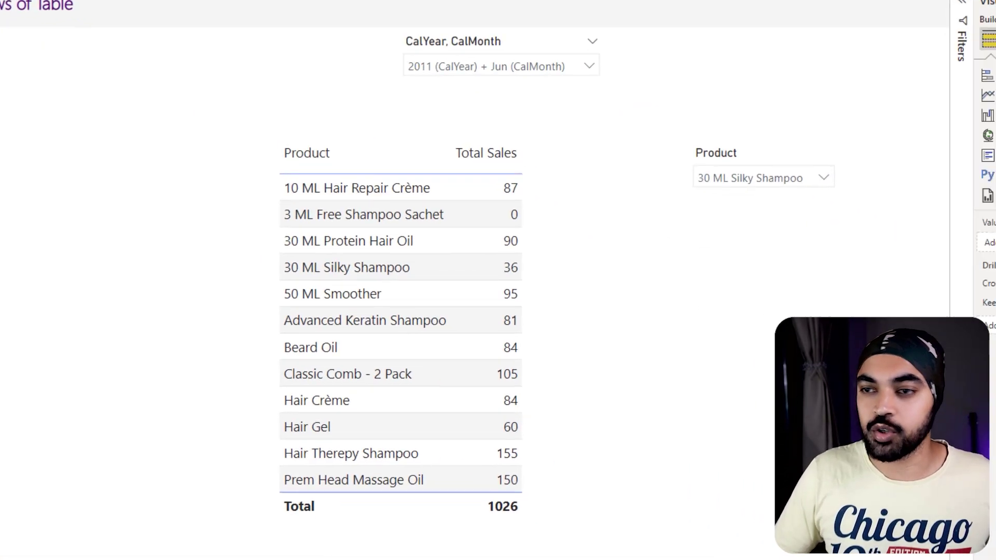
Add the Highlighted Sales measure to the table and test it with 50 ML Smoother, Beard Oil and finally Hair Crème in the Product slicer.
{"action": "left_click_drag", "start_coordinate": [993, 267], "coordinate": [453, 251]}
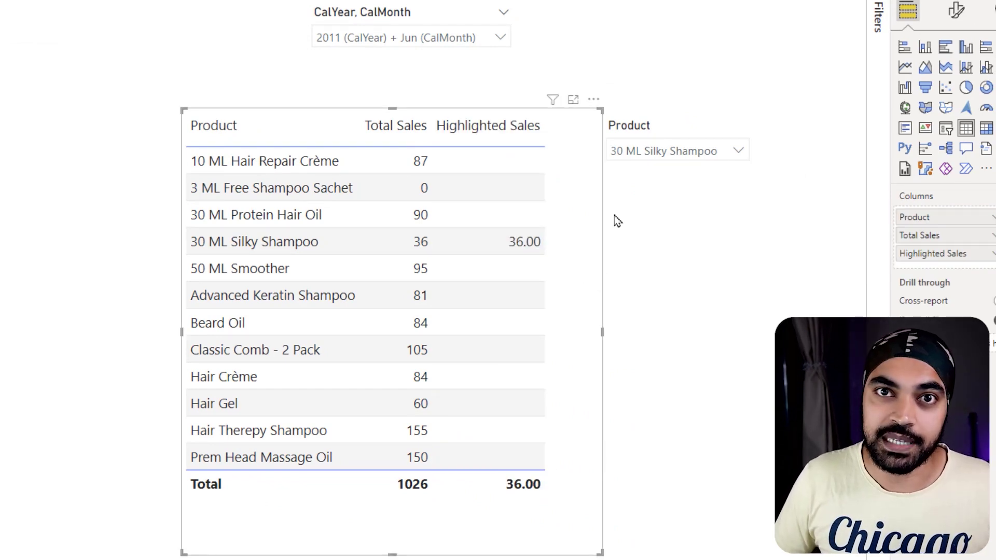
{"action": "left_click", "coordinate": [687, 154]}
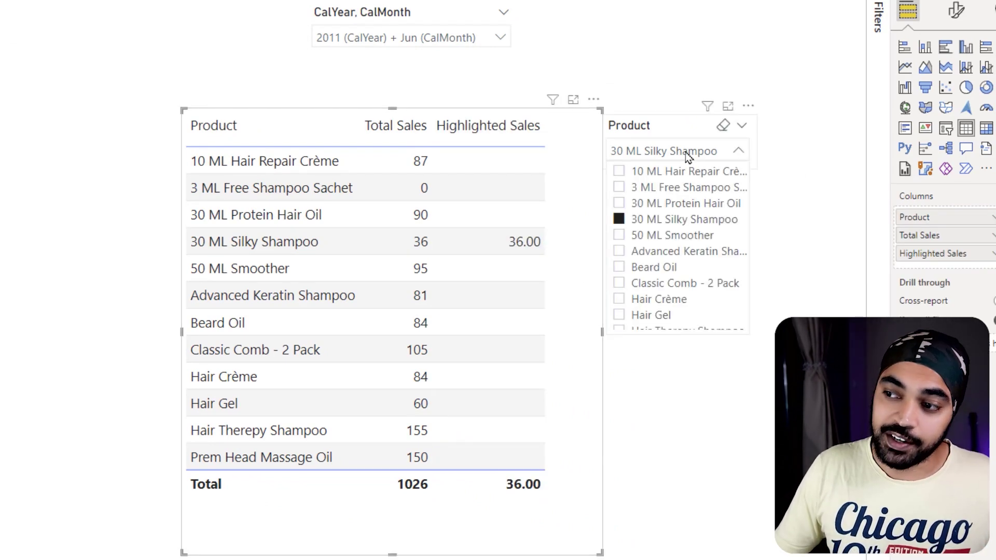
{"action": "left_click", "coordinate": [673, 238]}
{"action": "left_click", "coordinate": [667, 269]}
{"action": "left_click", "coordinate": [661, 300]}
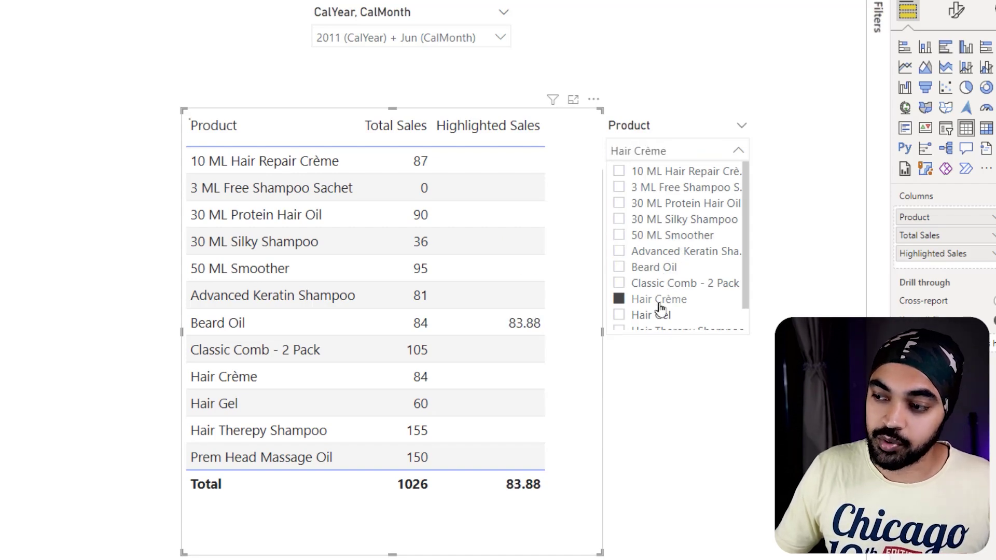
{"action": "left_click", "coordinate": [674, 369]}
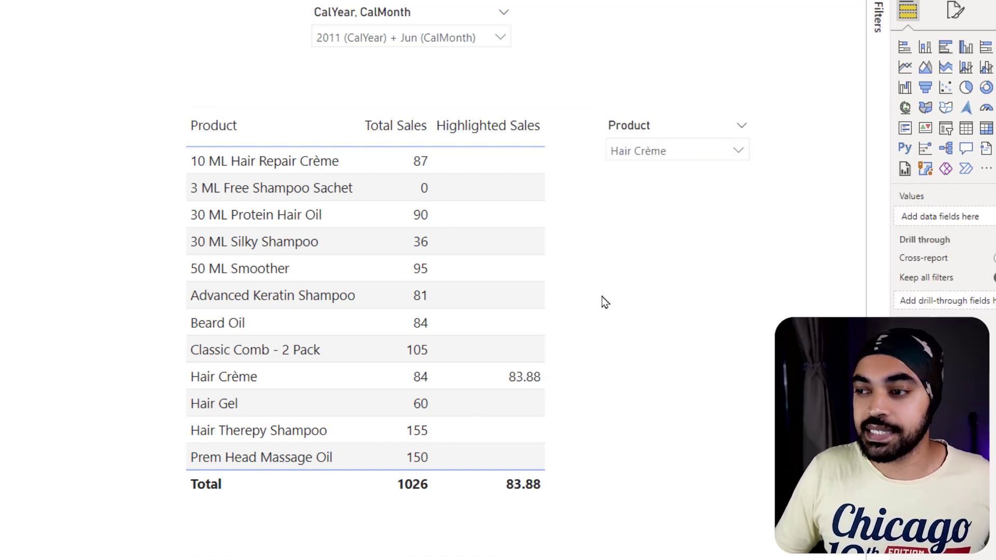
{"action": "mouse_move", "coordinate": [683, 123]}
{"action": "left_mouse_down"}
{"action": "mouse_move", "coordinate": [598, 140]}
{"action": "mouse_move", "coordinate": [637, 176]}
{"action": "mouse_move", "coordinate": [712, 151]}
{"action": "mouse_move", "coordinate": [686, 127]}
{"action": "left_mouse_up"}
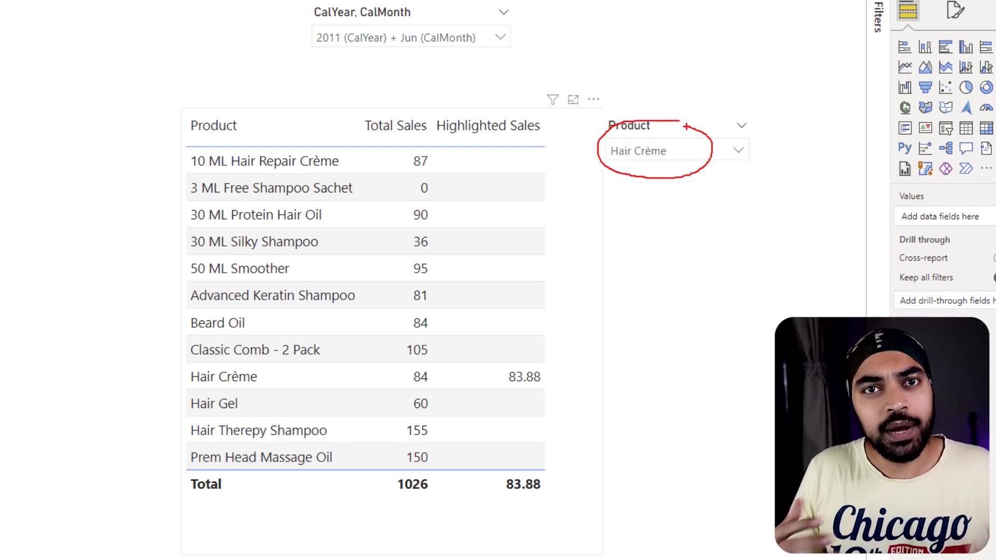
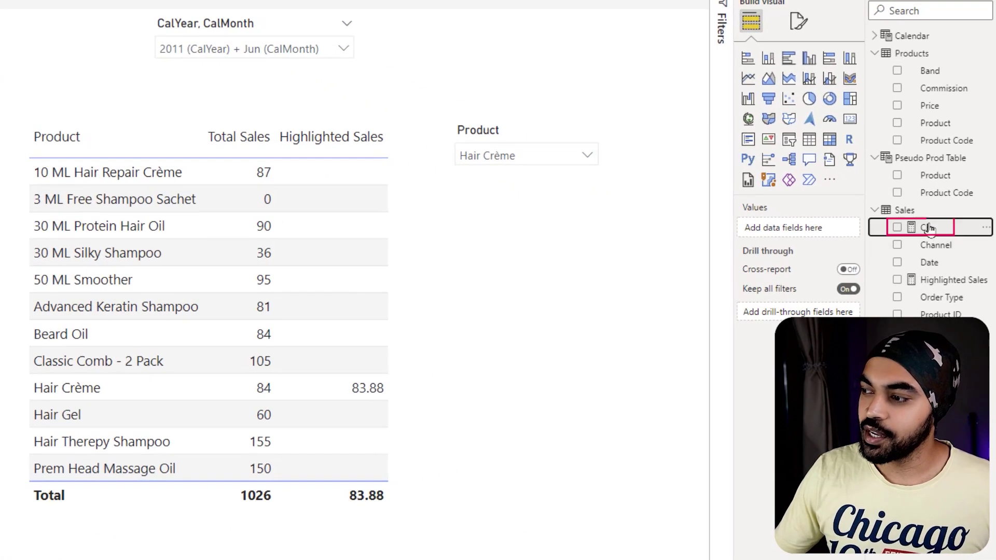
Examine the CF measure, marking Total Sales, Highlighted Sales and "Orange" in its formula and both sales values in the Hair Crème row.
{"action": "left_click", "coordinate": [973, 249]}
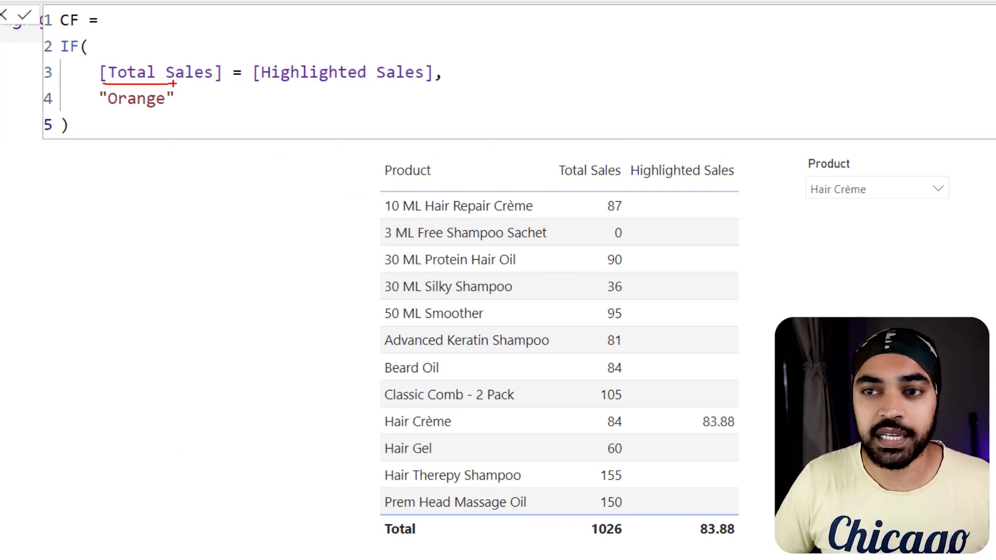
{"action": "left_click_drag", "start_coordinate": [279, 87], "coordinate": [409, 86]}
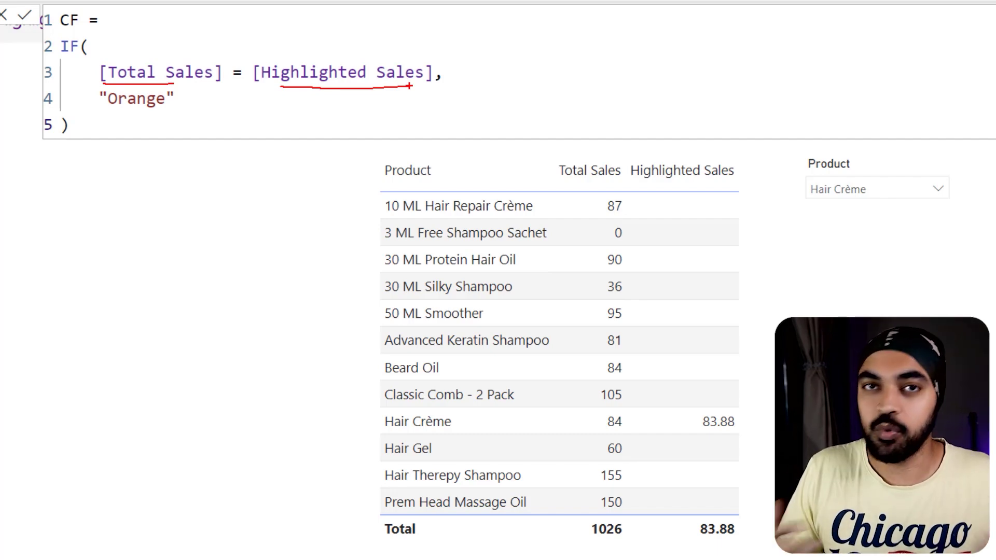
{"action": "left_click_drag", "start_coordinate": [108, 111], "coordinate": [180, 113]}
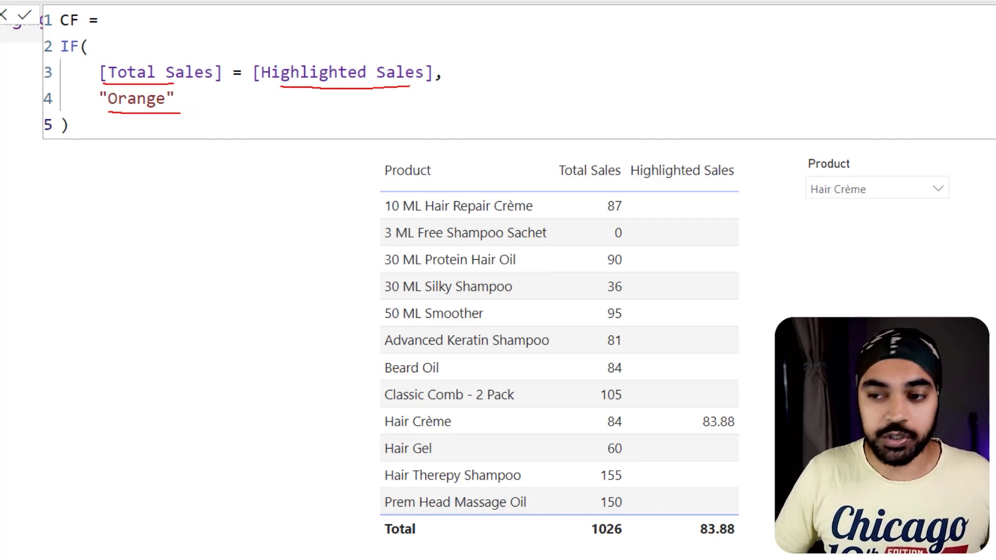
{"action": "left_click_drag", "start_coordinate": [591, 407], "coordinate": [637, 435]}
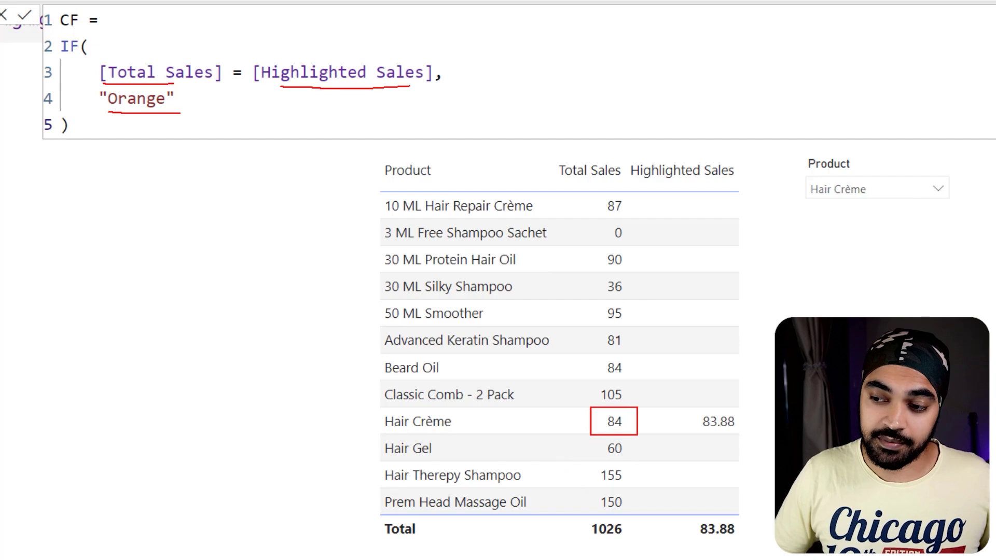
{"action": "left_click_drag", "start_coordinate": [690, 410], "coordinate": [746, 430]}
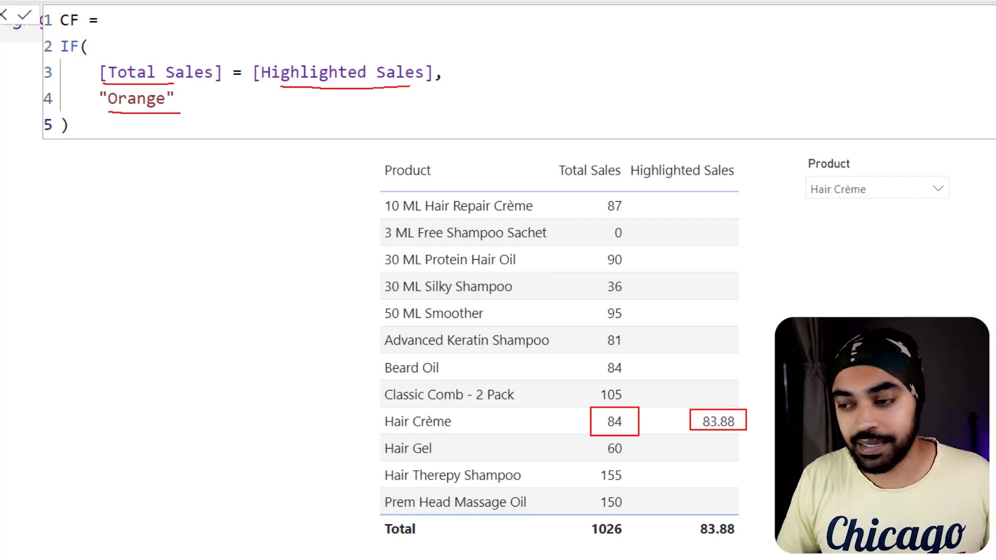
{"action": "key", "text": "Escape"}
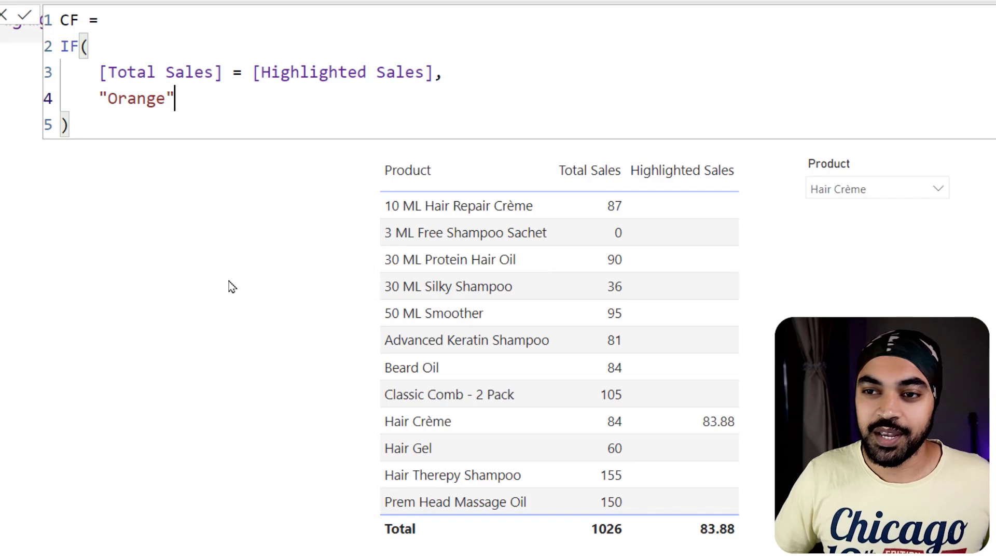
{"action": "left_click", "coordinate": [246, 295]}
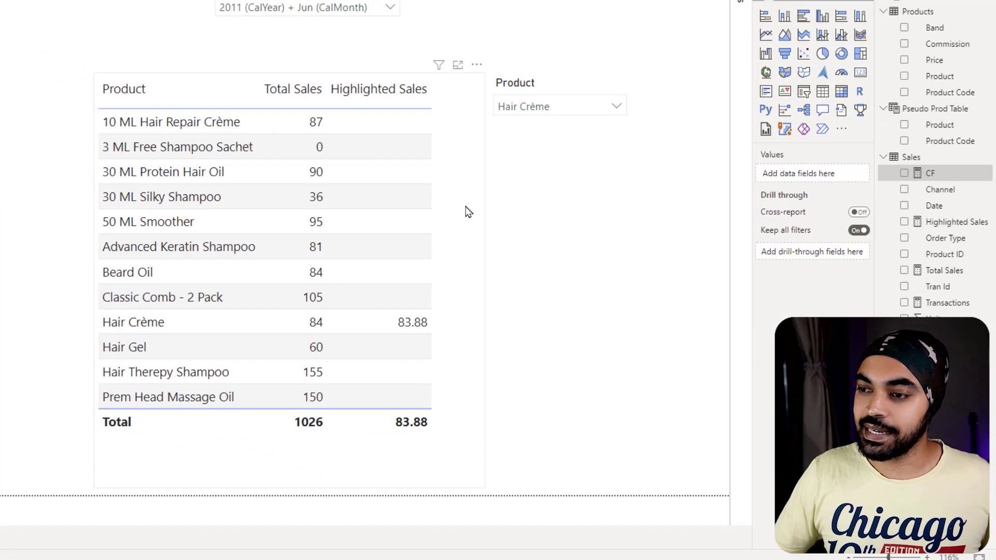
Apply conditional background color to the table's Product column, using the Field value format style based on the CF measure.
{"action": "left_click", "coordinate": [465, 212]}
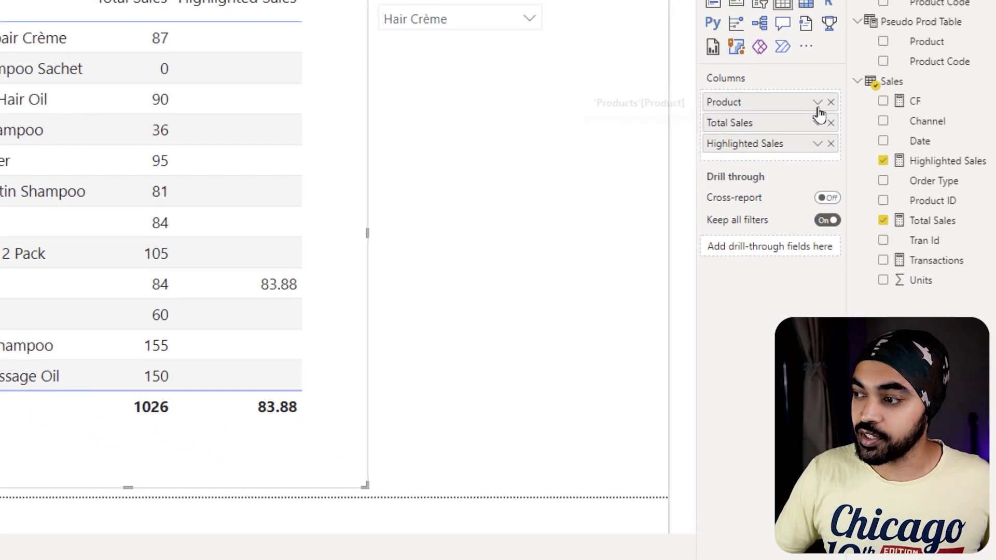
{"action": "left_click", "coordinate": [849, 174]}
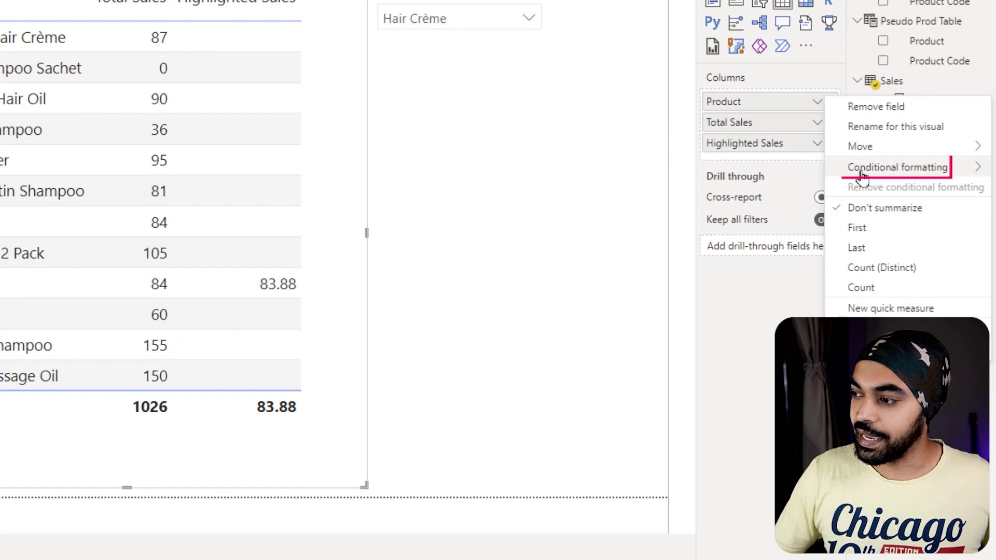
{"action": "mouse_move", "coordinate": [861, 177]}
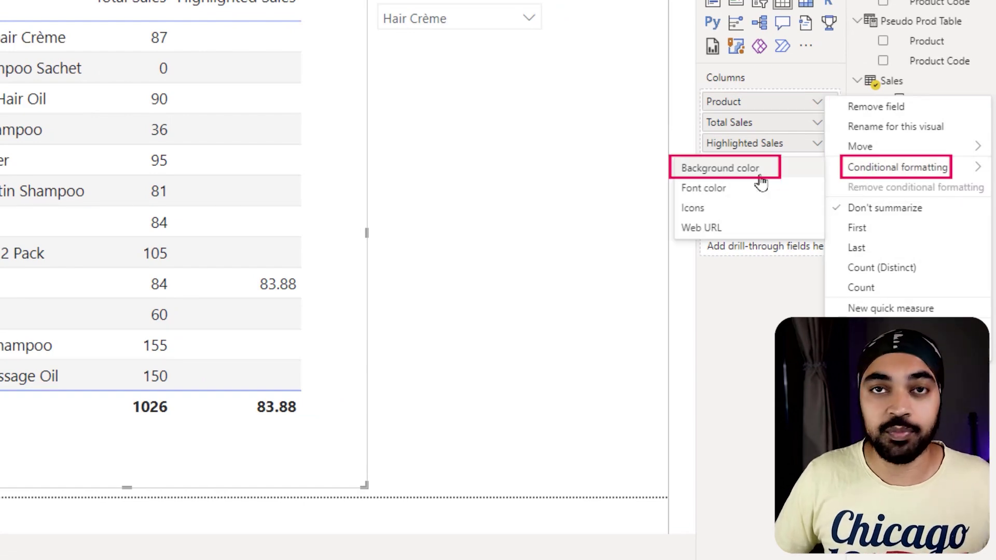
{"action": "left_click", "coordinate": [757, 172]}
{"action": "left_click", "coordinate": [155, 122]}
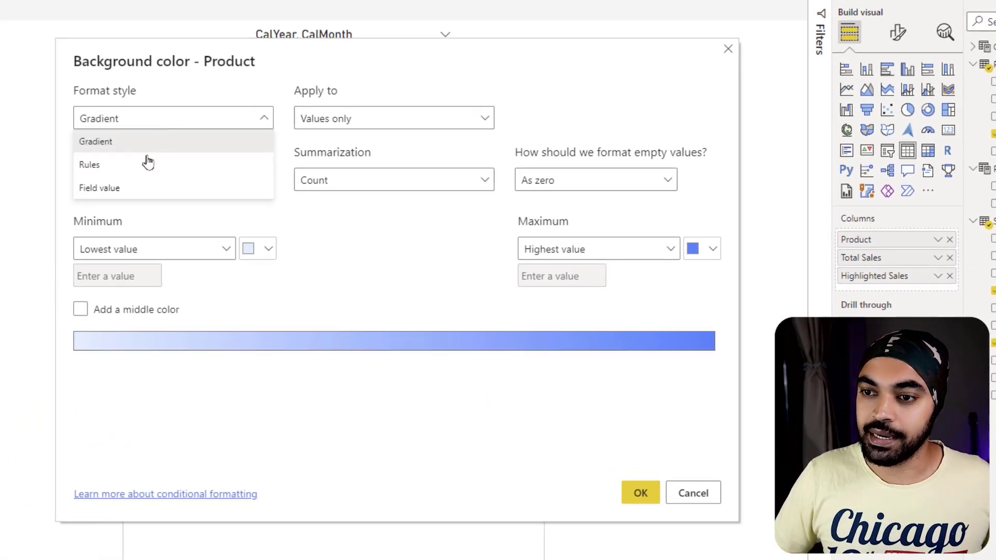
{"action": "left_click", "coordinate": [141, 190]}
{"action": "left_click", "coordinate": [144, 182]}
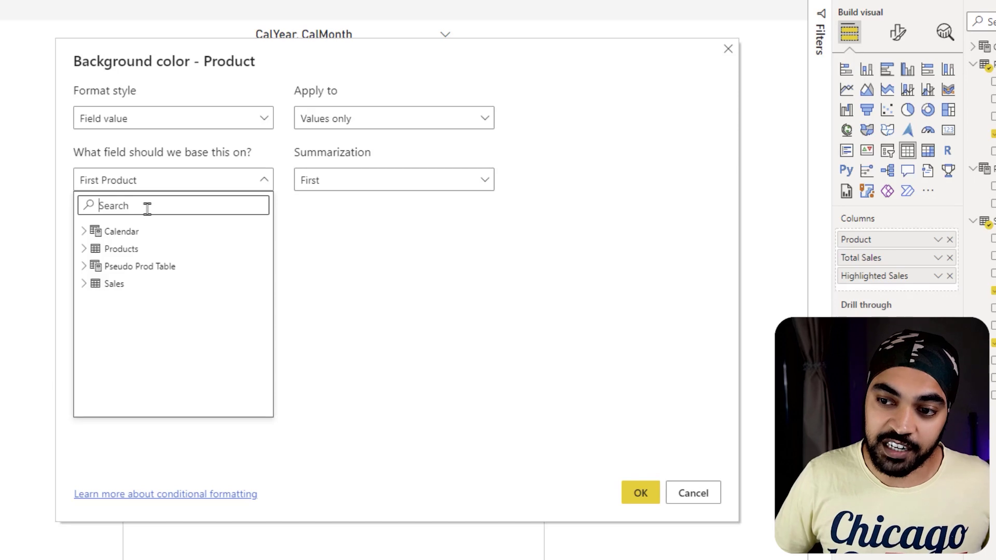
{"action": "type", "text": "cf"}
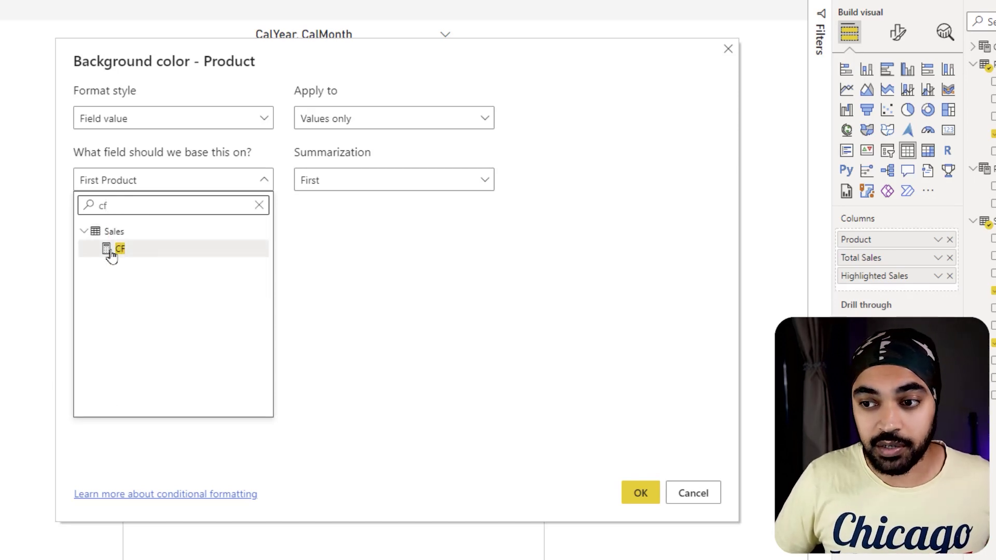
{"action": "left_click", "coordinate": [108, 250]}
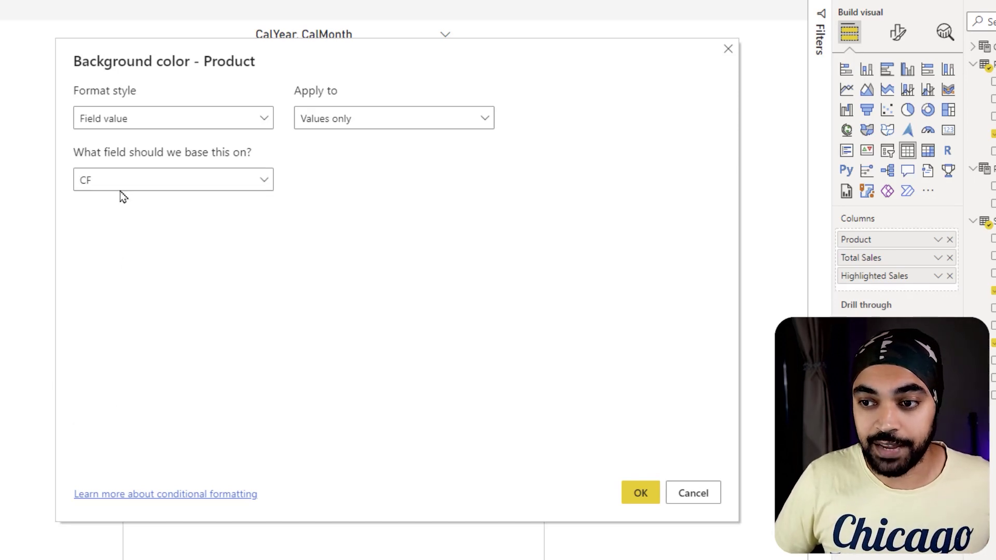
{"action": "left_click", "coordinate": [634, 495]}
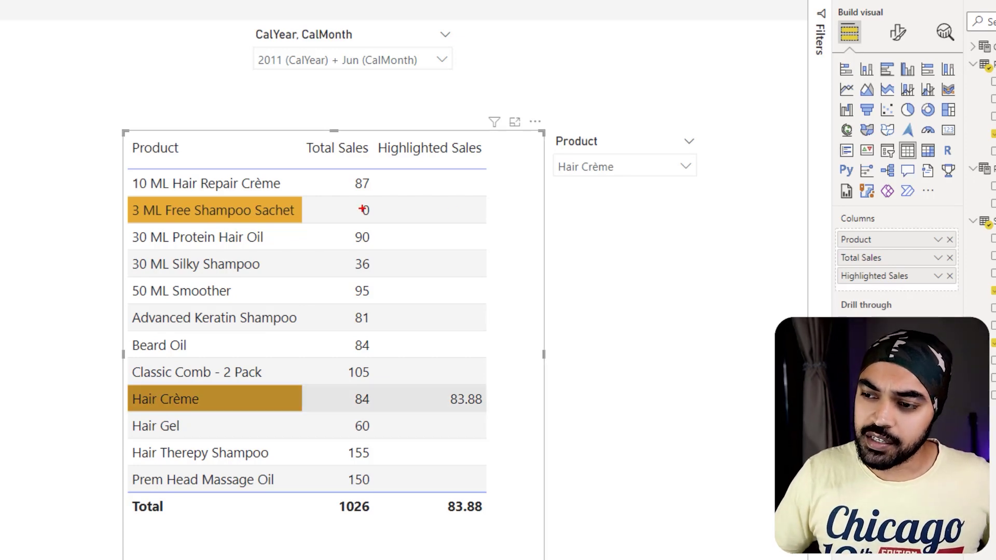
Mark the Total Sales and Highlighted Sales cells of the 3 ML Free Shampoo Sachet row, the Hair Crème slicer selection and the row itself.
{"action": "mouse_move", "coordinate": [361, 208]}
{"action": "left_mouse_down"}
{"action": "mouse_move", "coordinate": [355, 203]}
{"action": "mouse_move", "coordinate": [363, 221]}
{"action": "mouse_move", "coordinate": [369, 196]}
{"action": "left_mouse_up"}
{"action": "left_click_drag", "start_coordinate": [462, 196], "coordinate": [471, 218]}
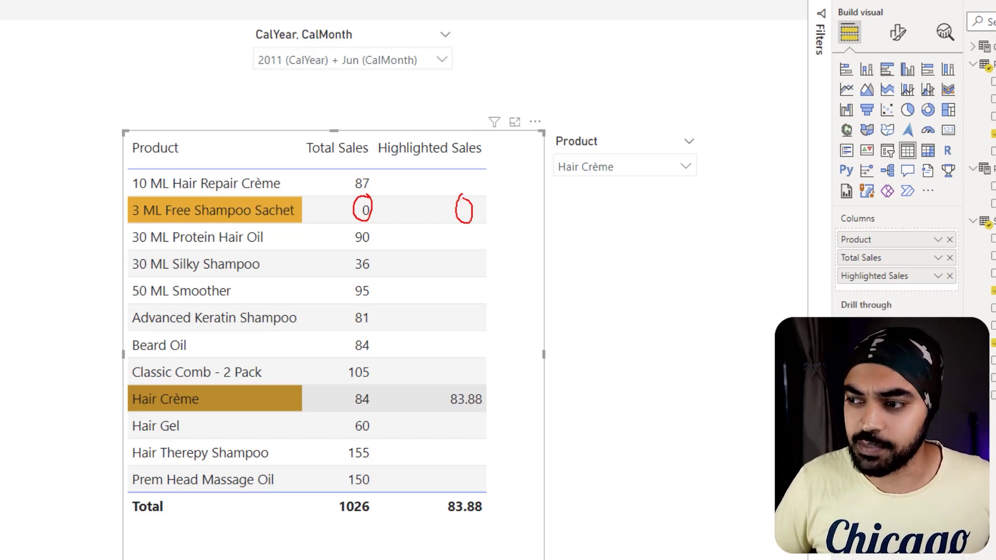
{"action": "mouse_move", "coordinate": [611, 157]}
{"action": "left_mouse_down"}
{"action": "mouse_move", "coordinate": [551, 171]}
{"action": "mouse_move", "coordinate": [616, 183]}
{"action": "mouse_move", "coordinate": [620, 157]}
{"action": "left_mouse_up"}
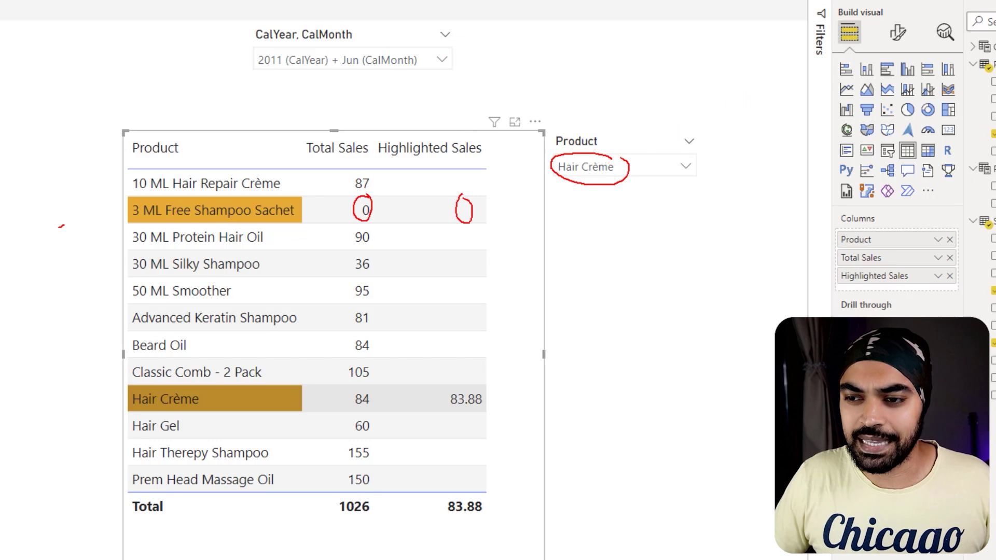
{"action": "mouse_move", "coordinate": [58, 226]}
{"action": "left_mouse_down"}
{"action": "mouse_move", "coordinate": [104, 210]}
{"action": "mouse_move", "coordinate": [96, 204]}
{"action": "mouse_move", "coordinate": [112, 218]}
{"action": "left_mouse_up"}
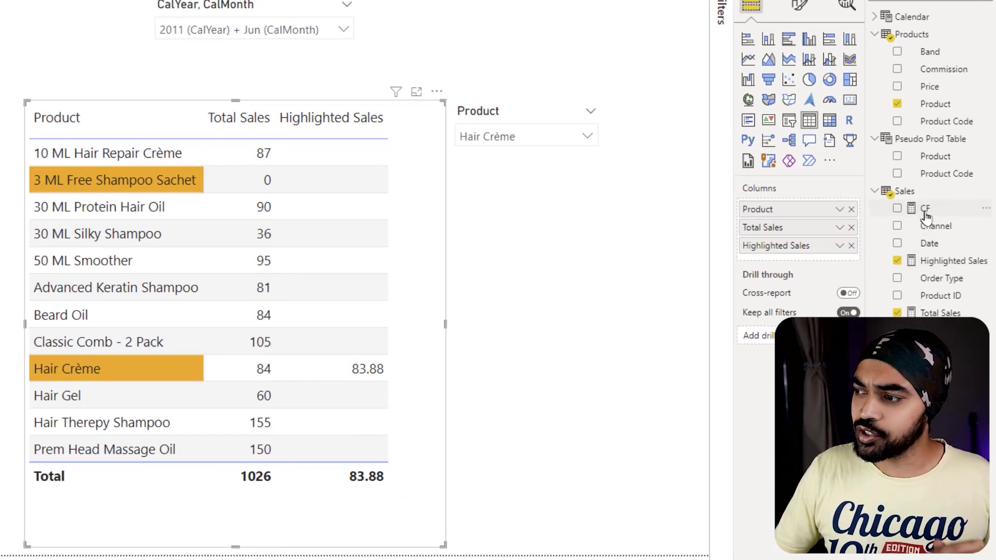
Change the comparison between Total Sales and Highlighted Sales in the CF measure to the strict == operator.
{"action": "left_click", "coordinate": [994, 239]}
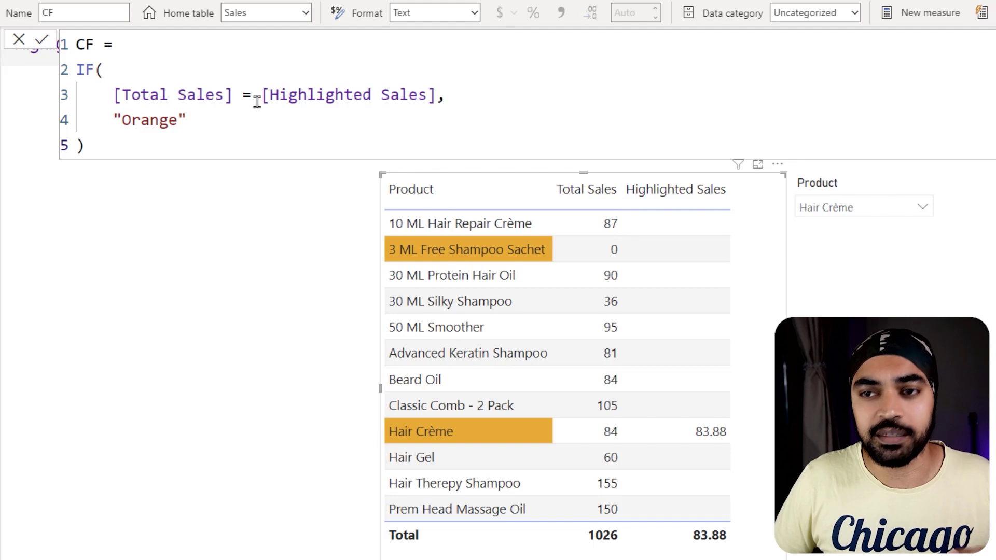
{"action": "left_click", "coordinate": [251, 96]}
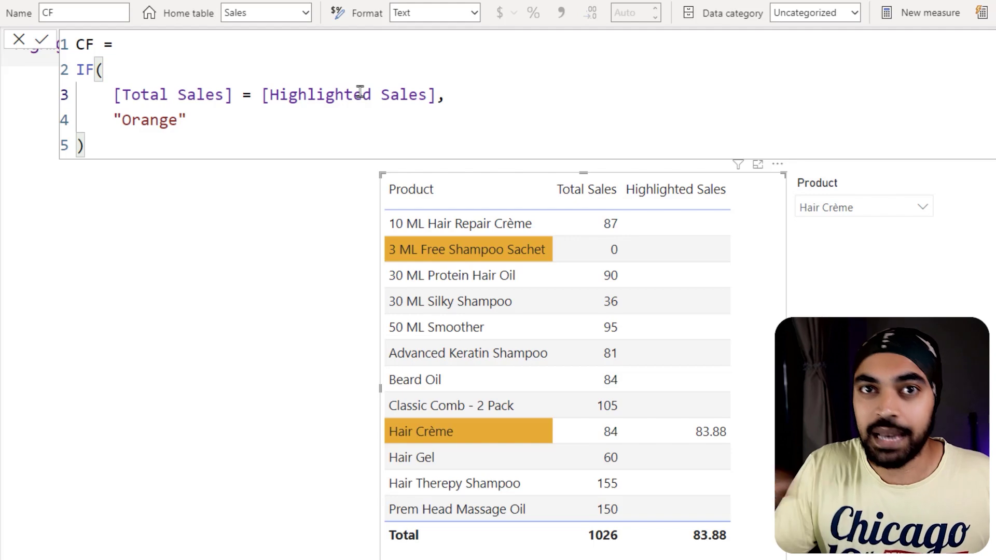
{"action": "type", "text": "="}
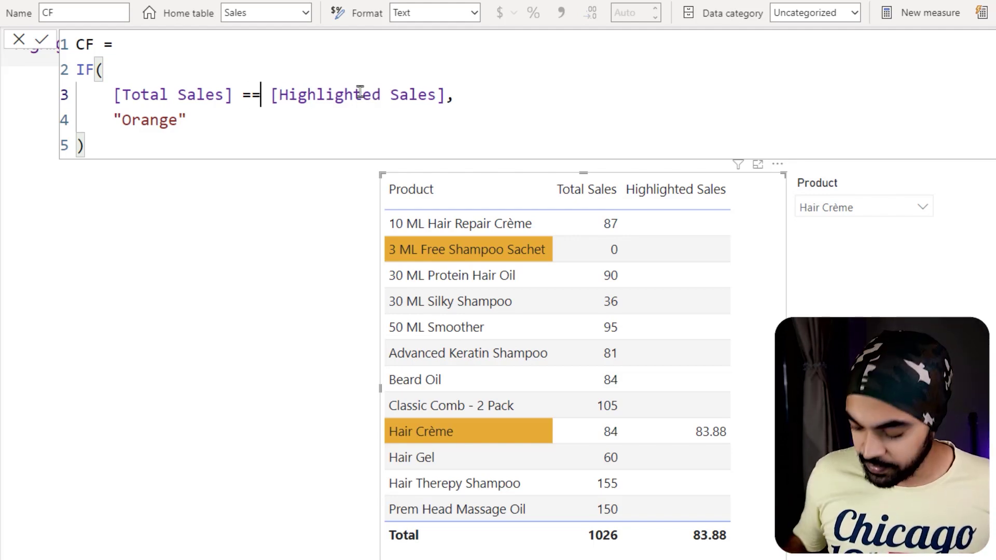
{"action": "key", "text": "Return"}
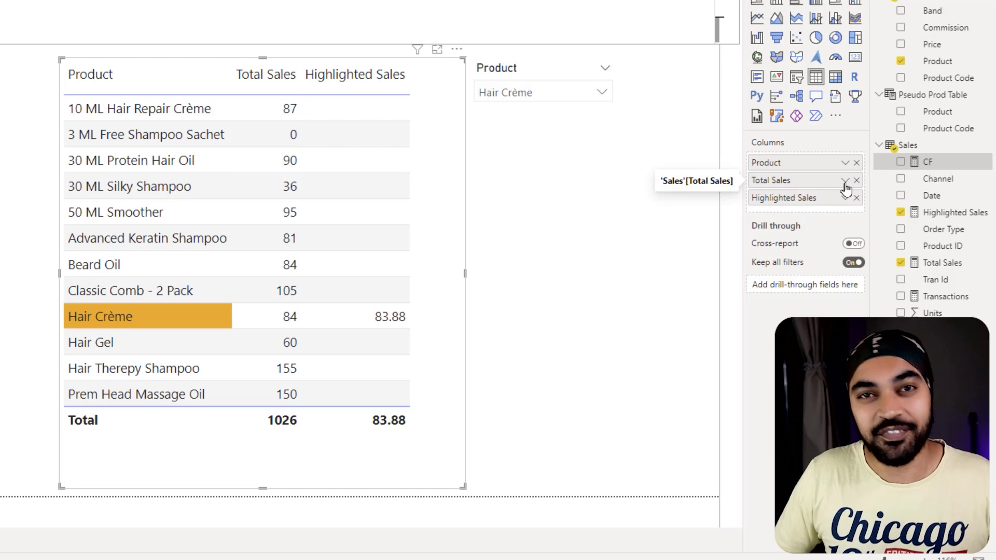
Apply a Field value background color based on CF to the Total Sales column and remove Highlighted Sales from the table.
{"action": "left_click", "coordinate": [845, 183]}
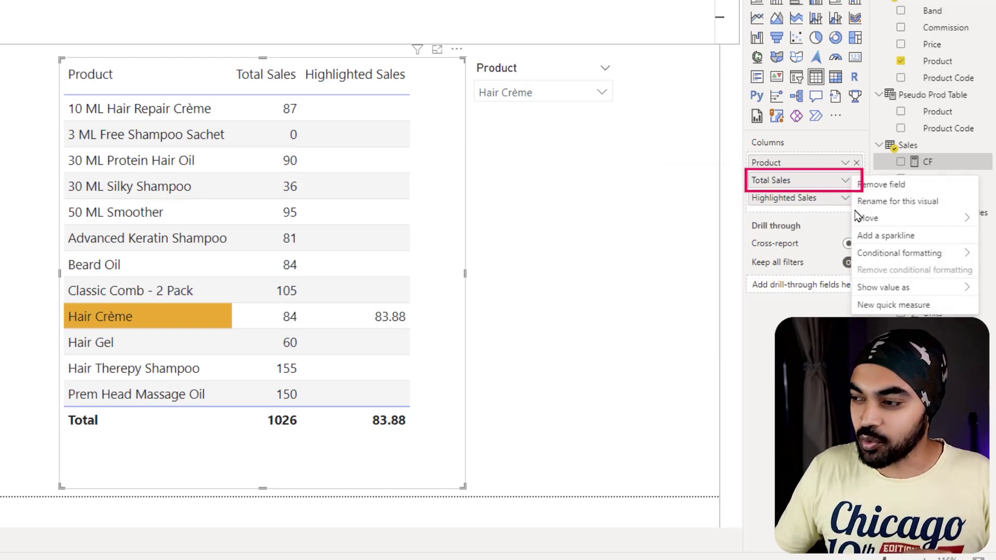
{"action": "mouse_move", "coordinate": [874, 258]}
{"action": "left_click", "coordinate": [778, 255]}
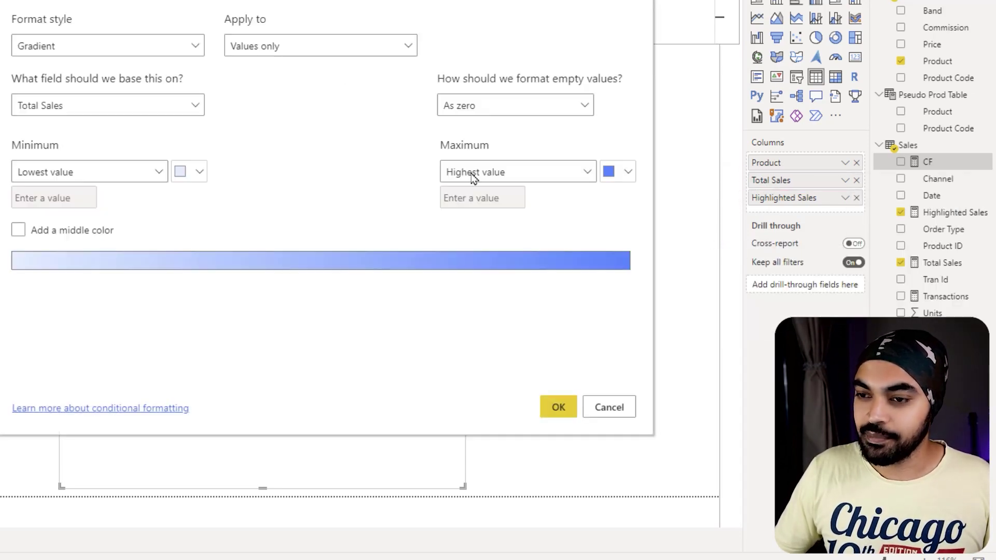
{"action": "left_click", "coordinate": [130, 91]}
{"action": "left_click", "coordinate": [126, 158]}
{"action": "left_click", "coordinate": [126, 155]}
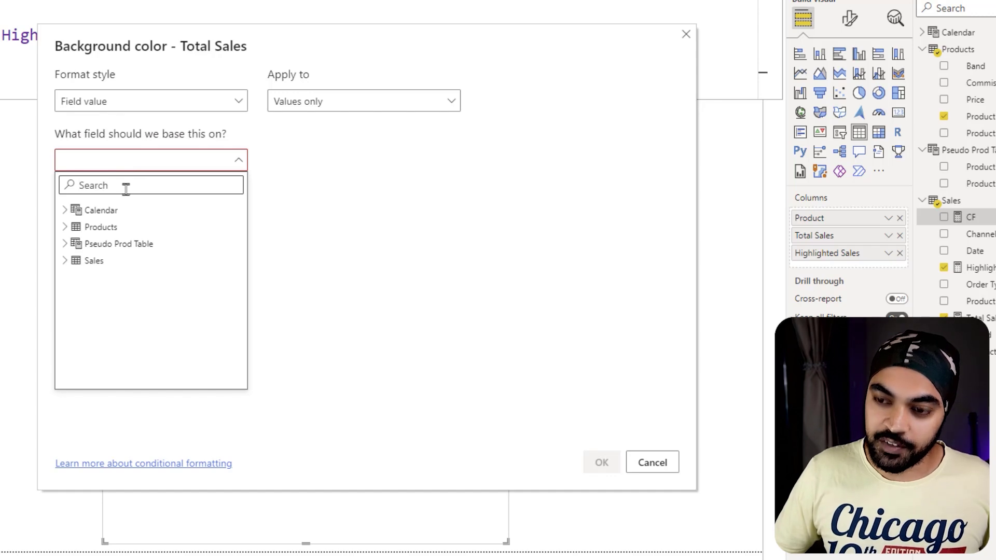
{"action": "type", "text": "cf"}
{"action": "left_click", "coordinate": [110, 228]}
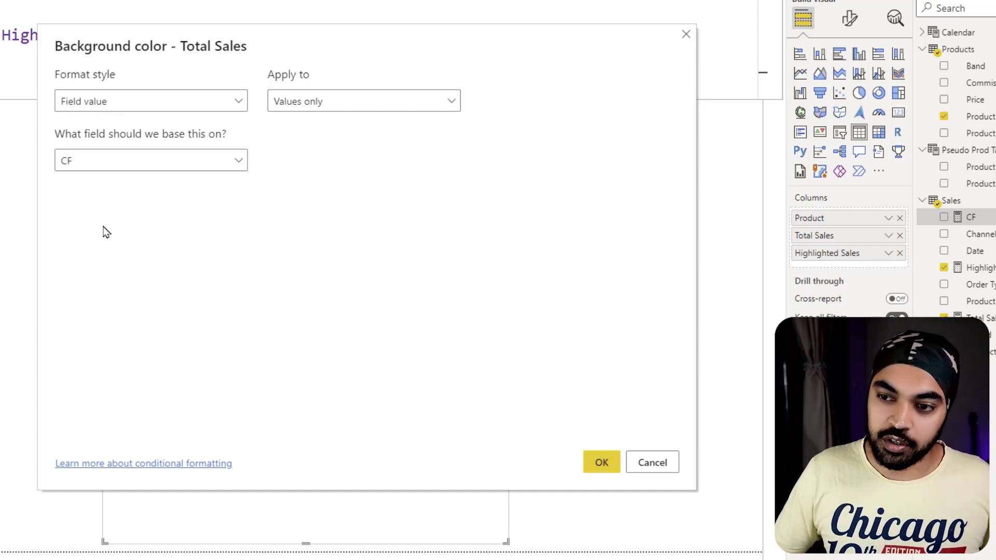
{"action": "left_click", "coordinate": [601, 462]}
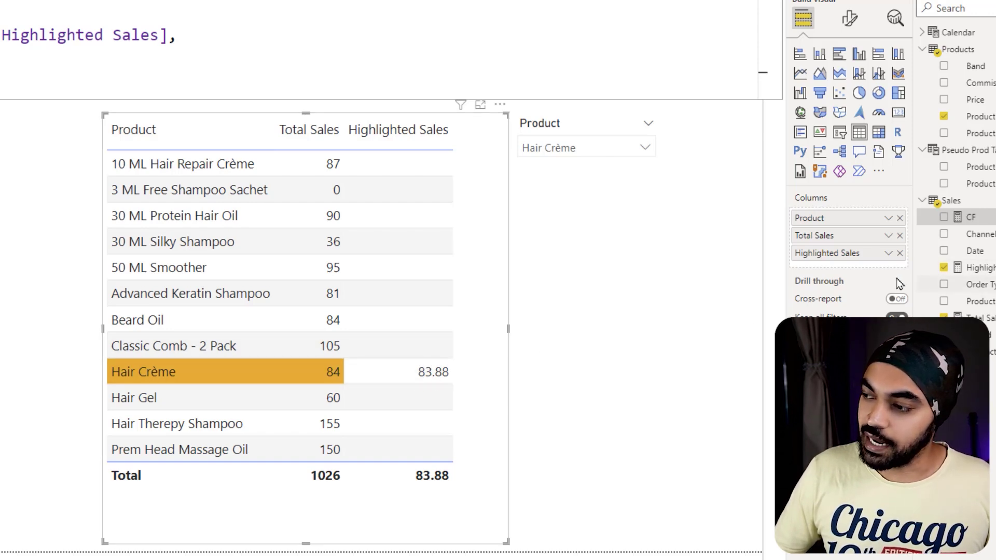
{"action": "left_click", "coordinate": [899, 253]}
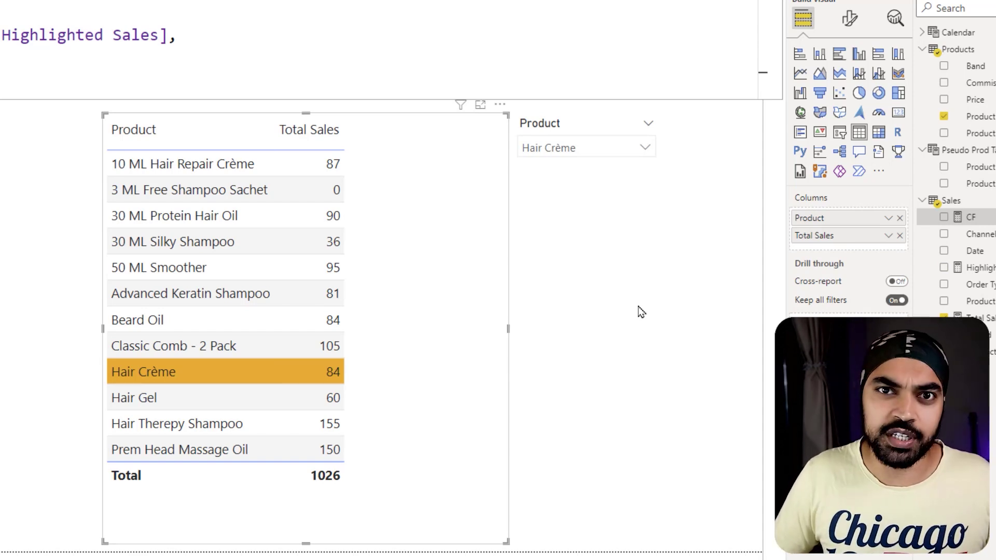
Test the highlighting by adding Beard Oil and Advanced Keratin Shampoo to the Product slicer selection, and clear the selection.
{"action": "left_click", "coordinate": [596, 150]}
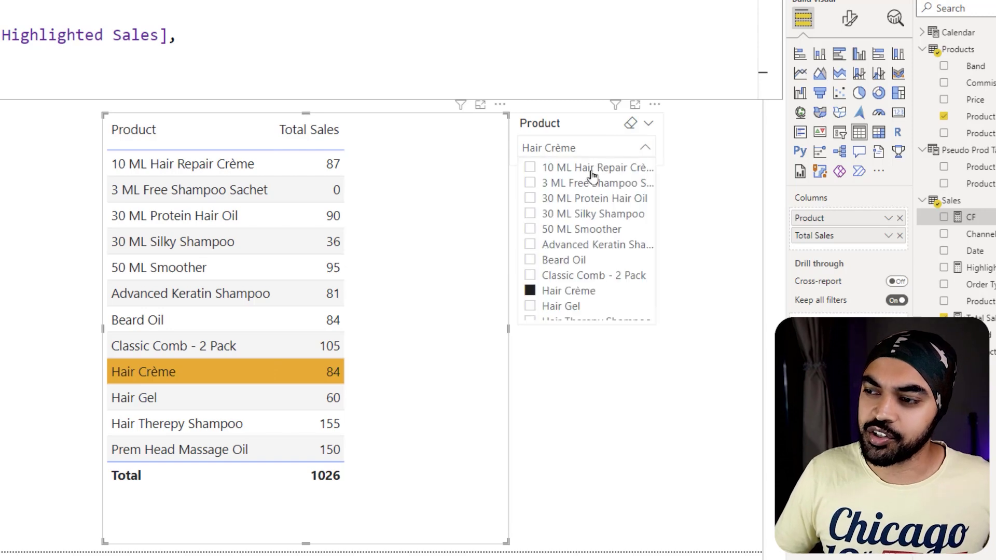
{"action": "left_click", "coordinate": [568, 261], "text": "ctrl"}
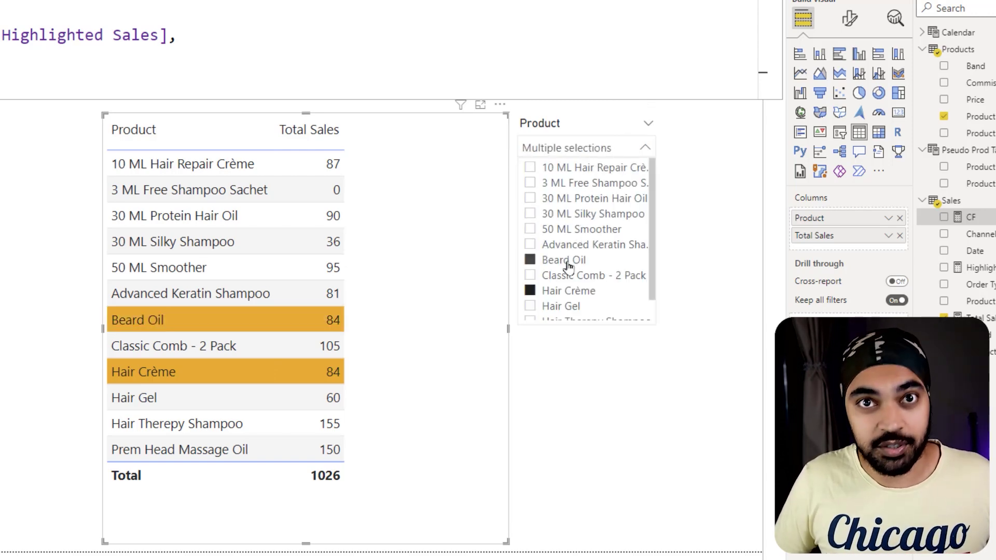
{"action": "left_click", "coordinate": [569, 245], "text": "ctrl"}
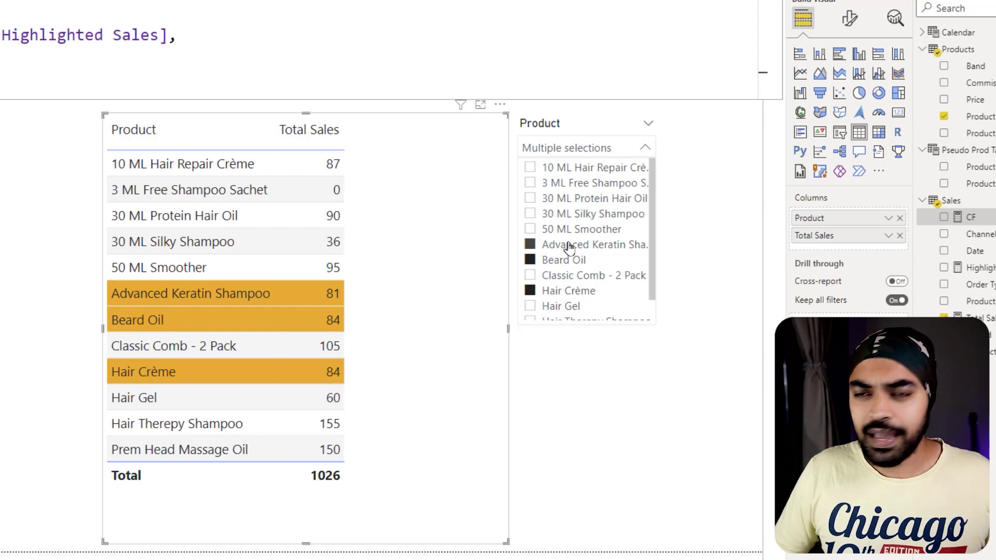
{"action": "left_click", "coordinate": [568, 245]}
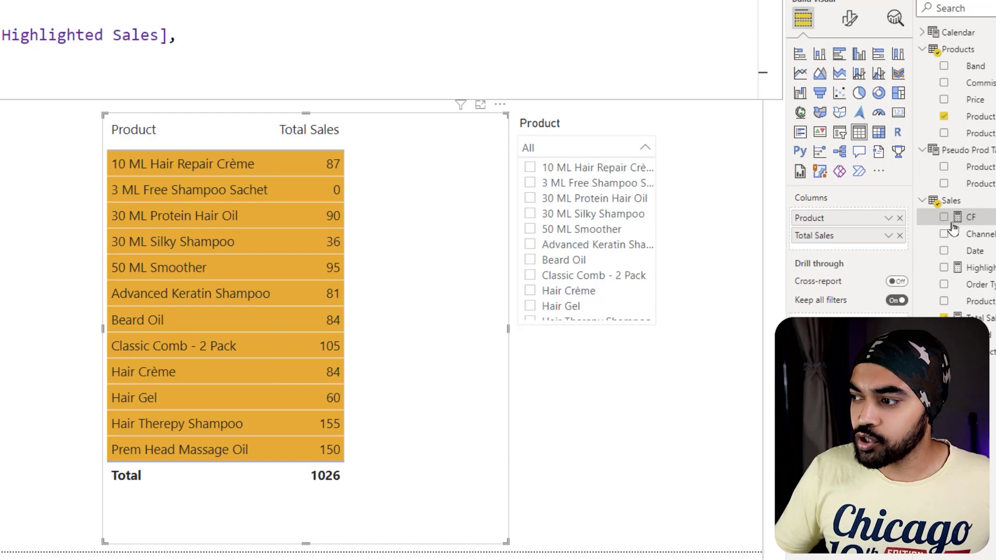
Open the CF measure's formula, circle the unfiltered Product slicer for reference and clear the mark.
{"action": "left_click", "coordinate": [975, 231]}
{"action": "left_click", "coordinate": [972, 217]}
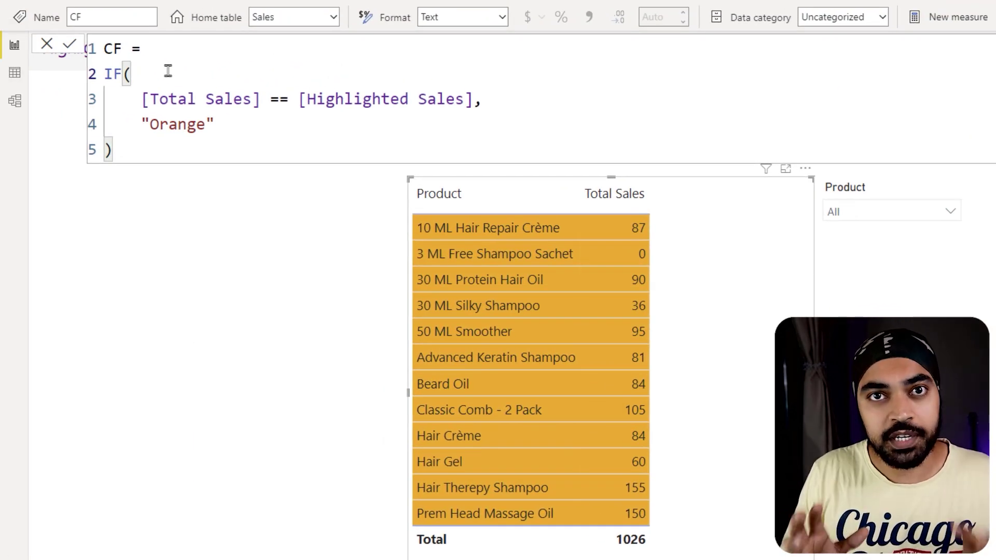
{"action": "mouse_move", "coordinate": [882, 166]}
{"action": "left_mouse_down"}
{"action": "mouse_move", "coordinate": [884, 240]}
{"action": "mouse_move", "coordinate": [878, 165]}
{"action": "left_mouse_up"}
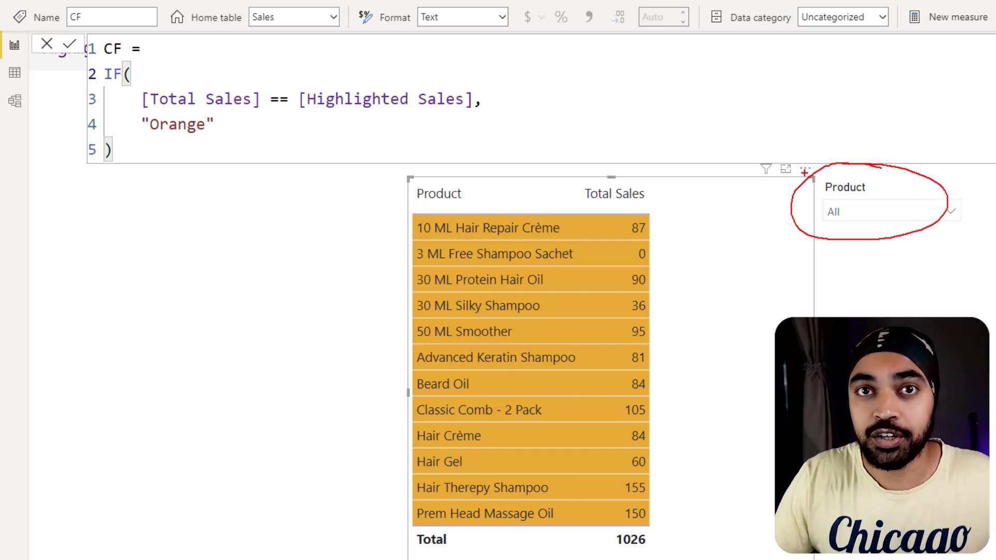
{"action": "key", "text": "Escape"}
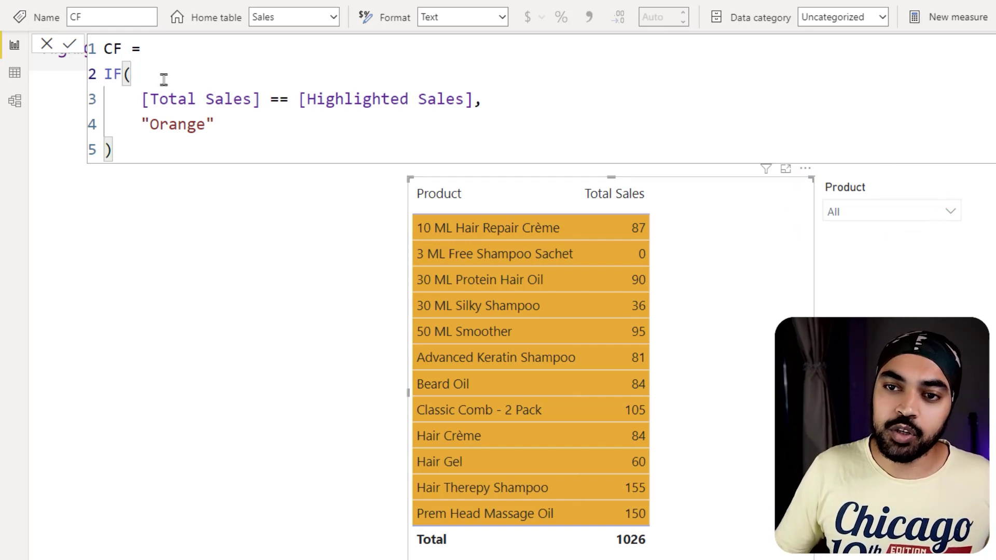
Insert the condition ISFILTERED('Pseudo Prod Table'[Product]) && before the sales comparison in the CF measure.
{"action": "left_click", "coordinate": [164, 79]}
{"action": "key", "text": "Return"}
{"action": "type", "text": "isf"}
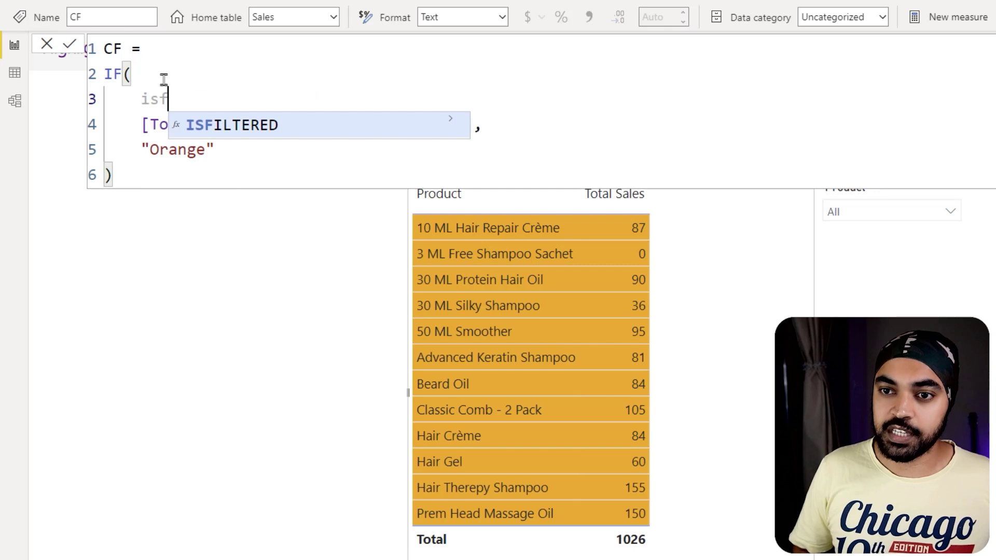
{"action": "key", "text": "Tab"}
{"action": "type", "text": "pre"}
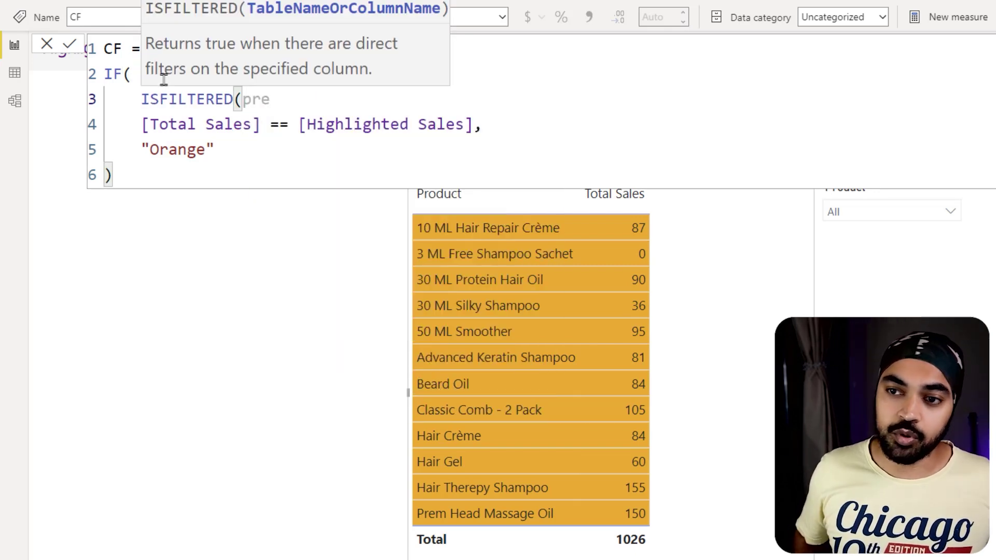
{"action": "key", "text": "BackSpace"}
{"action": "key", "text": "BackSpace"}
{"action": "type", "text": "s"}
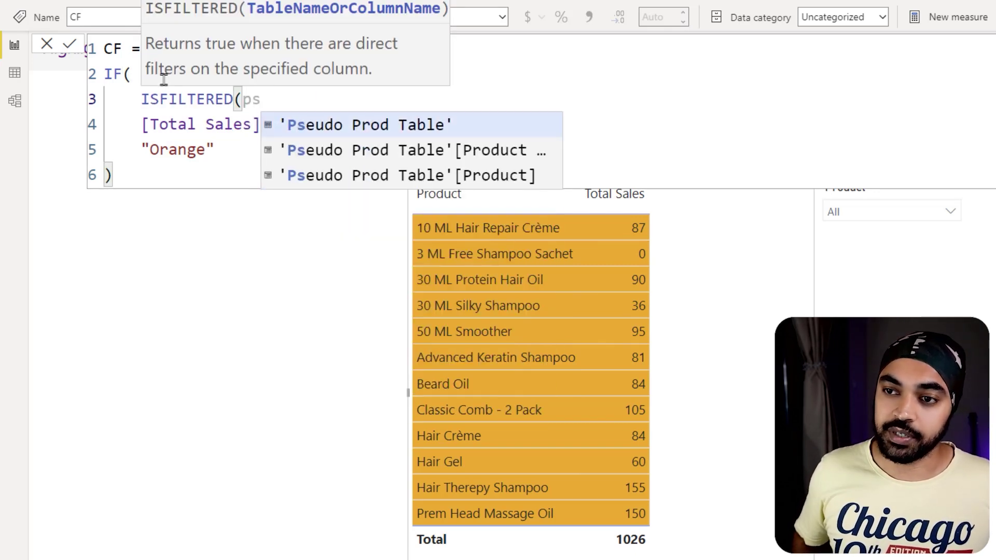
{"action": "key", "text": "Down"}
{"action": "key", "text": "Down"}
{"action": "key", "text": "Tab"}
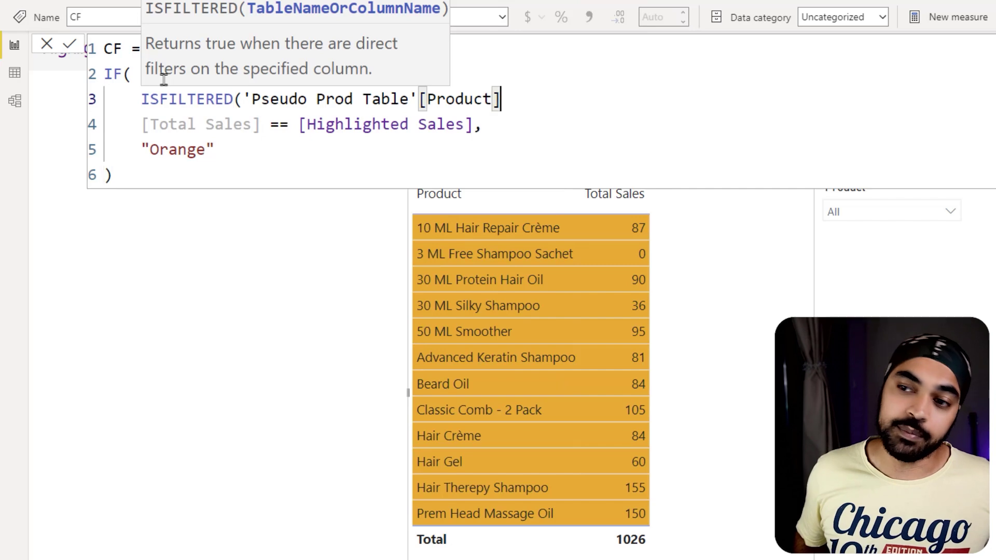
{"action": "type", "text": ") &&"}
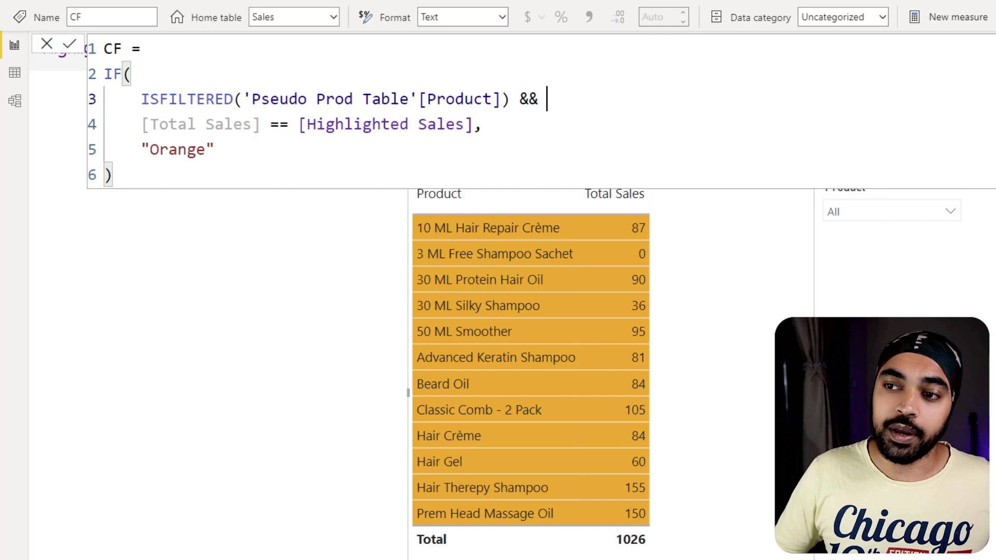
Mark the ISFILTERED condition, the Product slicer and the sales comparison, clear the marks and commit the CF measure.
{"action": "left_click_drag", "start_coordinate": [142, 115], "coordinate": [449, 108]}
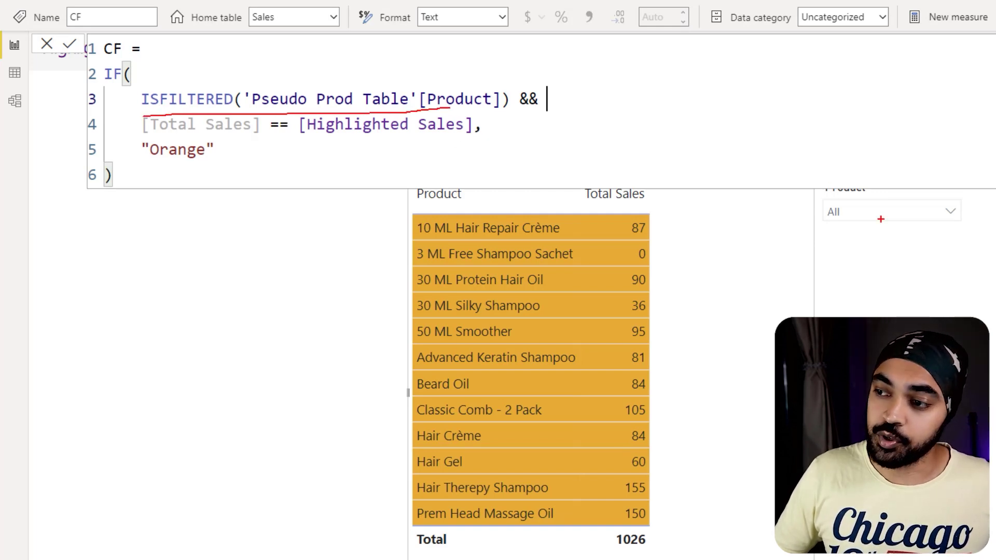
{"action": "left_click_drag", "start_coordinate": [876, 216], "coordinate": [904, 202]}
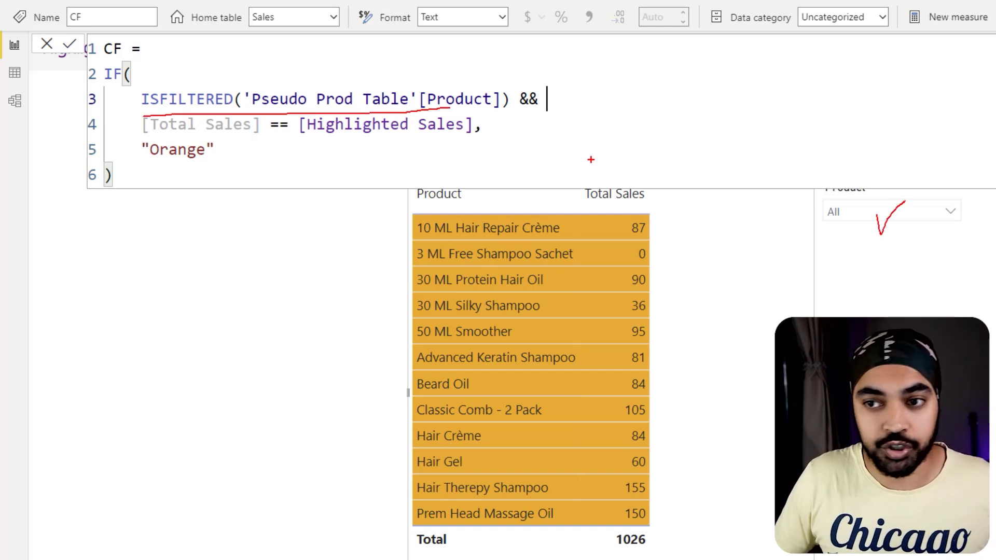
{"action": "left_click_drag", "start_coordinate": [223, 136], "coordinate": [386, 134]}
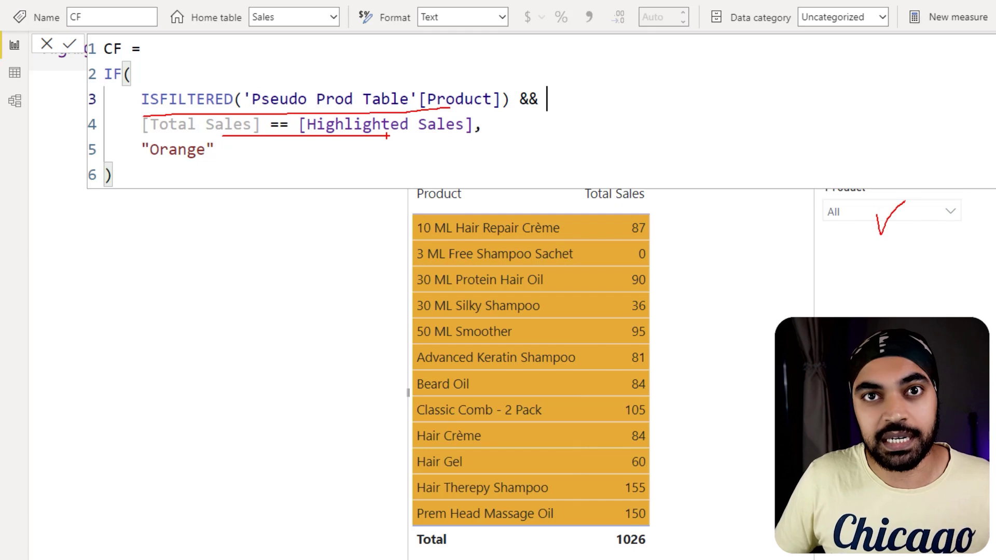
{"action": "key", "text": "Escape"}
{"action": "key", "text": "Return"}
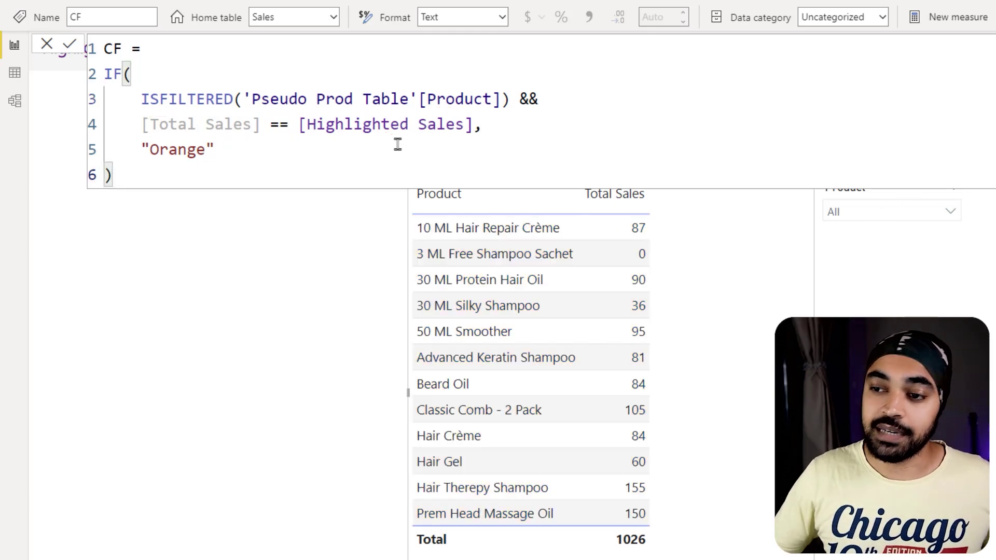
Select 30 ML Protein Hair Oil and 30 ML Silky Shampoo in the Product slicer and collapse its list.
{"action": "left_click", "coordinate": [947, 213]}
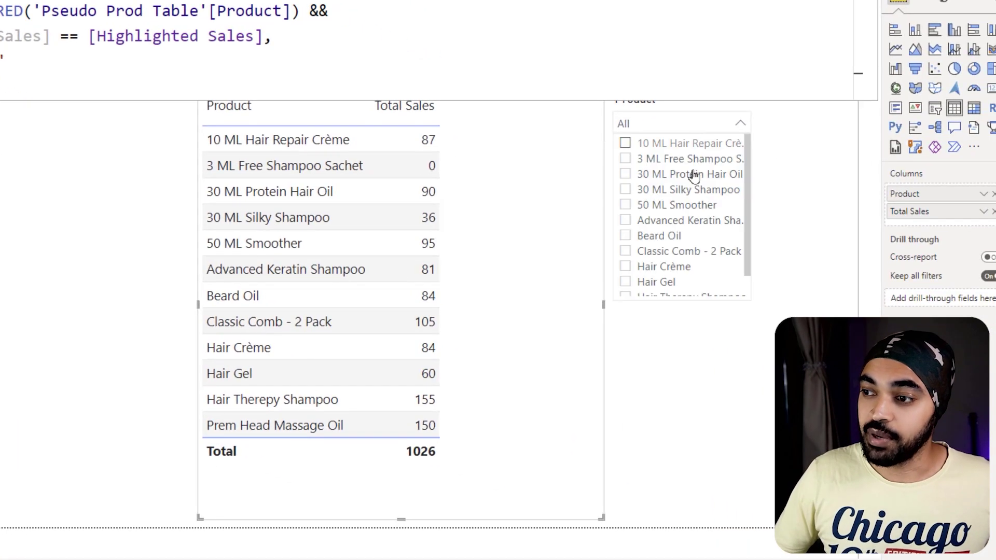
{"action": "left_click", "coordinate": [679, 174]}
{"action": "left_click", "coordinate": [677, 190]}
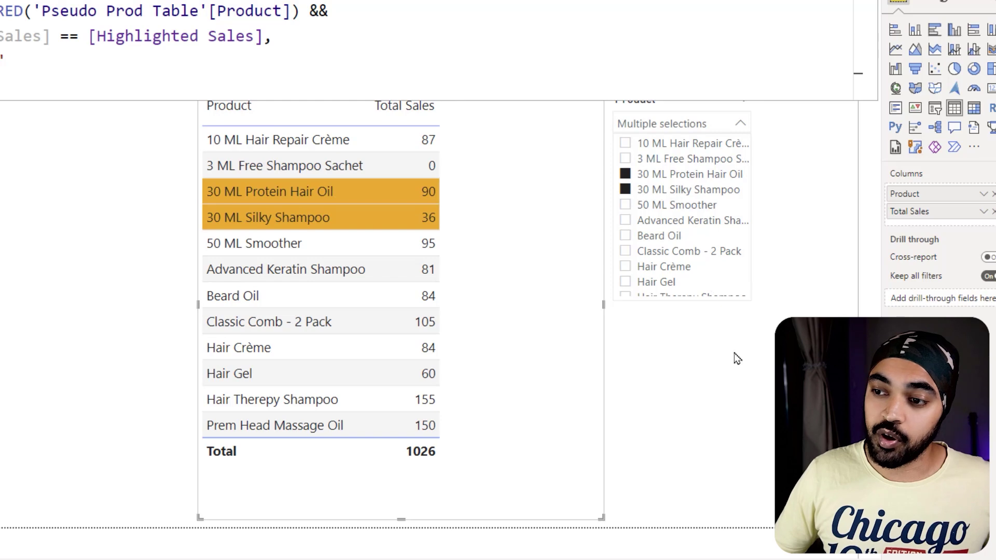
{"action": "left_click", "coordinate": [736, 358]}
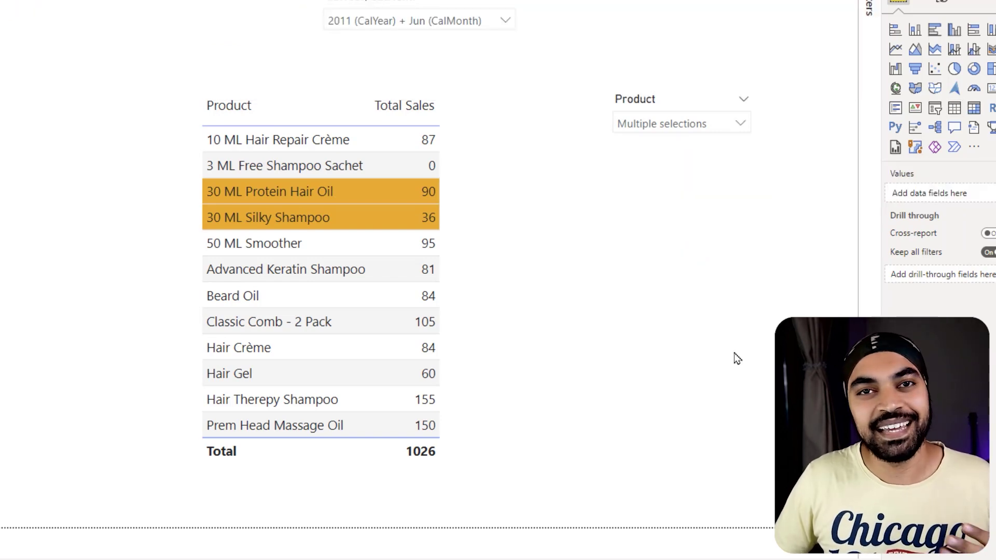